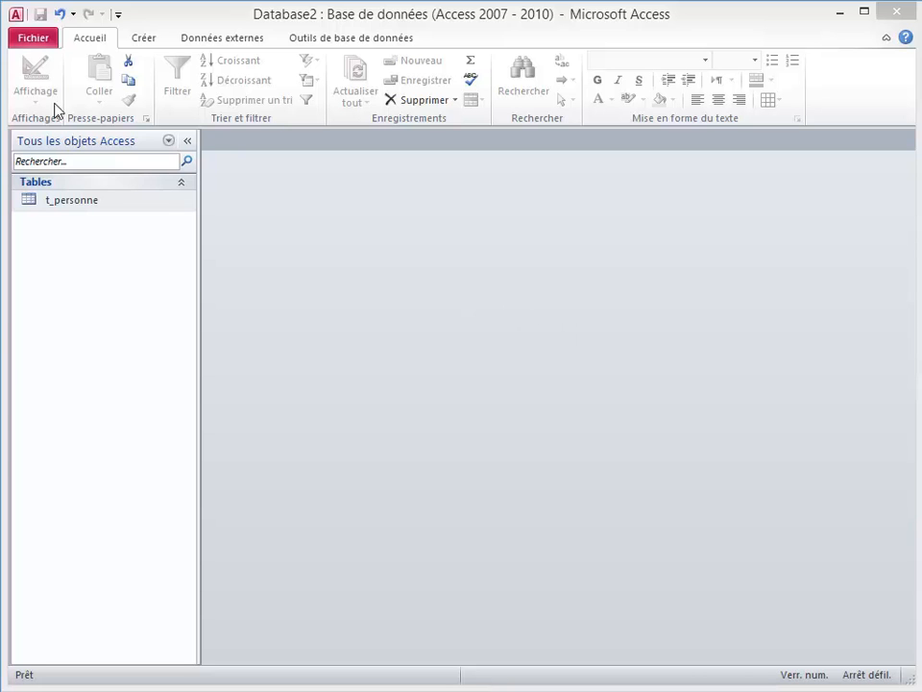
# Create a new table, save it as t_facture and switch it to design view.
pyautogui.click(145, 41)
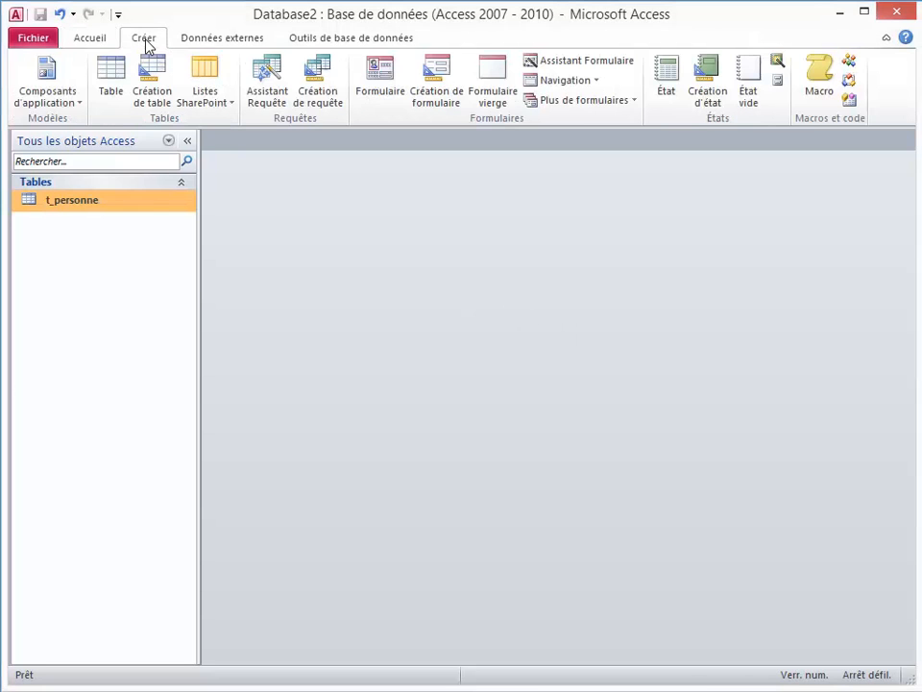
pyautogui.click(112, 82)
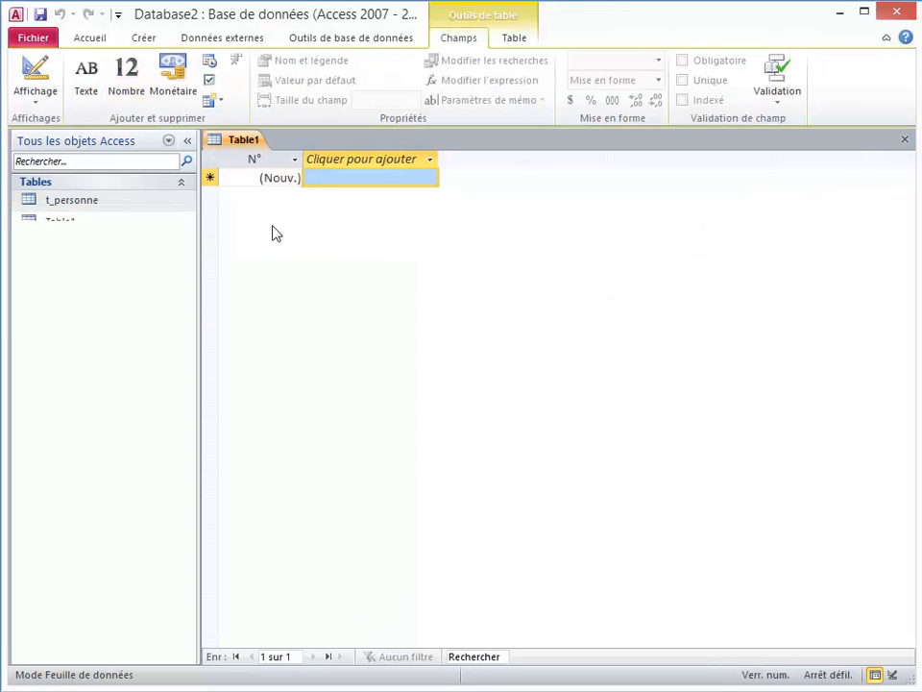
pyautogui.click(35, 79)
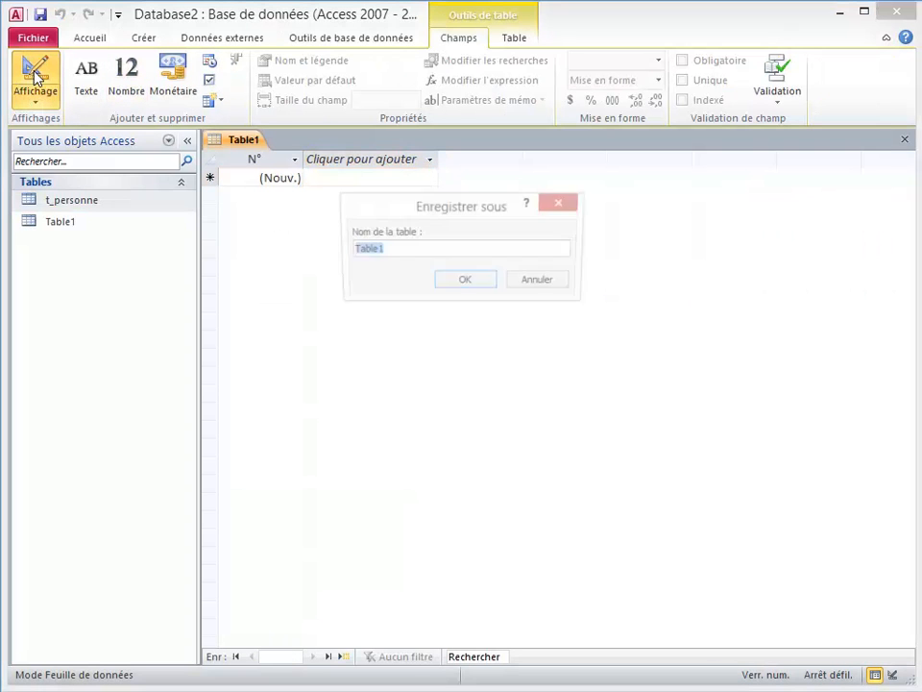
pyautogui.write('t')
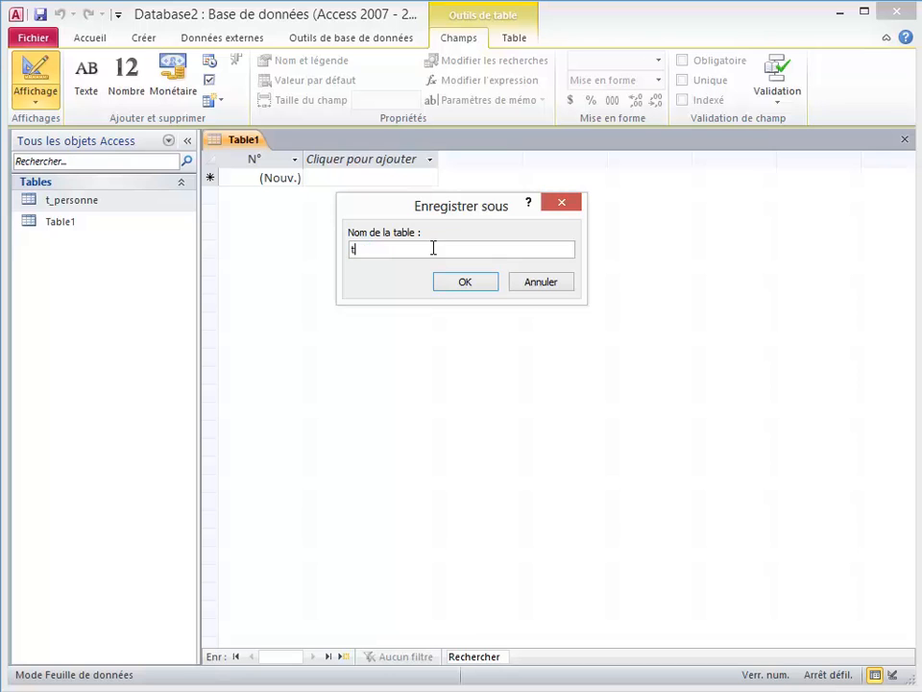
pyautogui.write('_fature')
pyautogui.click(368, 249)
pyautogui.write('c')
pyautogui.click(469, 284)
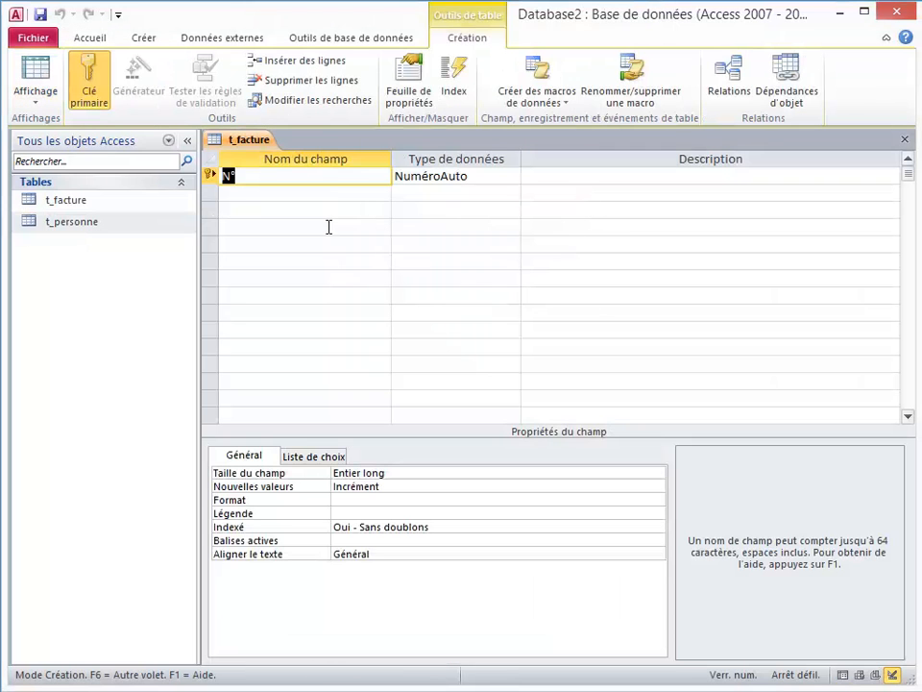
# Rename the primary key field of t_facture as No_facture.
pyautogui.click(244, 178)
pyautogui.press('BackSpace')
pyautogui.write('No_facture')
# Add a Date_facture field with the Date/Heure data type and save the table design.
pyautogui.click(235, 197)
pyautogui.write('Date_facture')
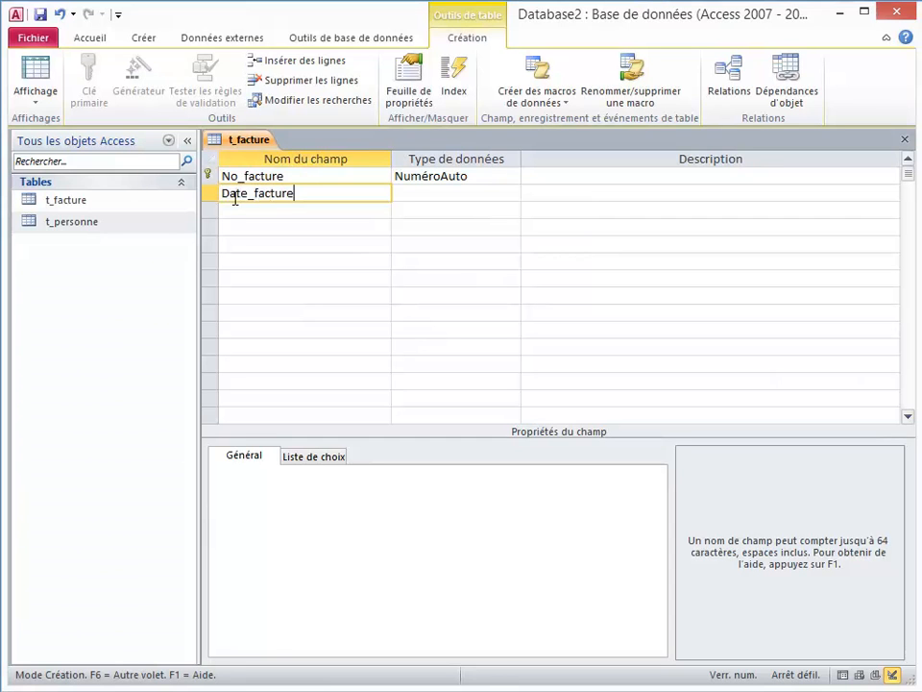
pyautogui.click(410, 192)
pyautogui.click(512, 194)
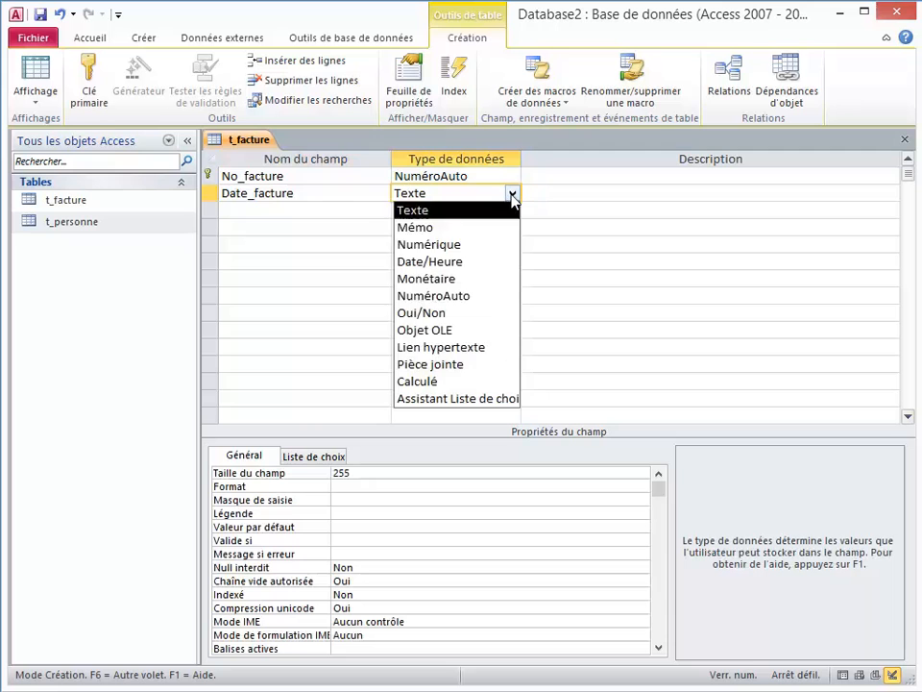
pyautogui.click(478, 263)
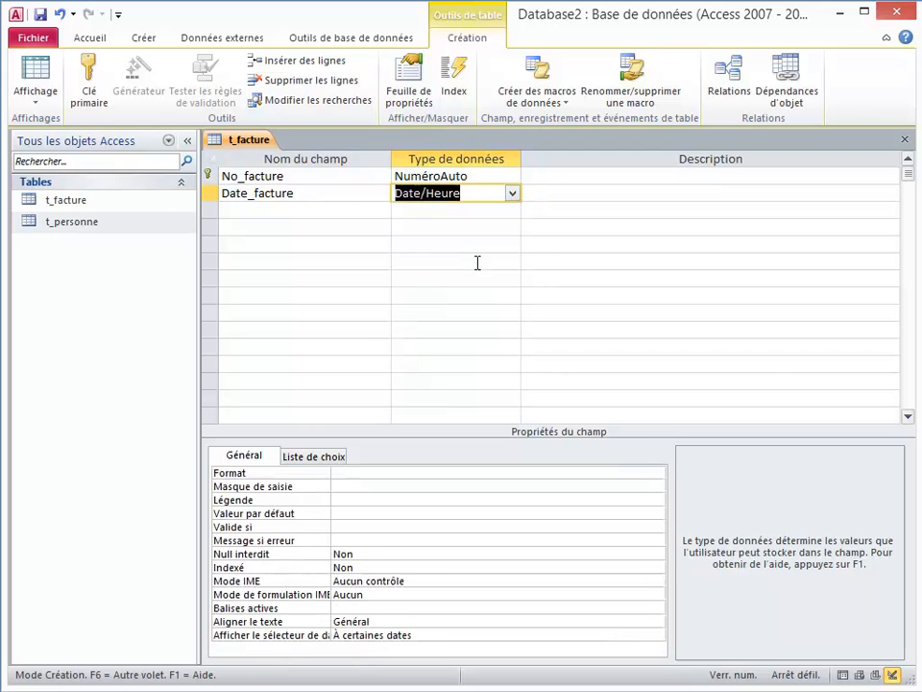
pyautogui.click(408, 218)
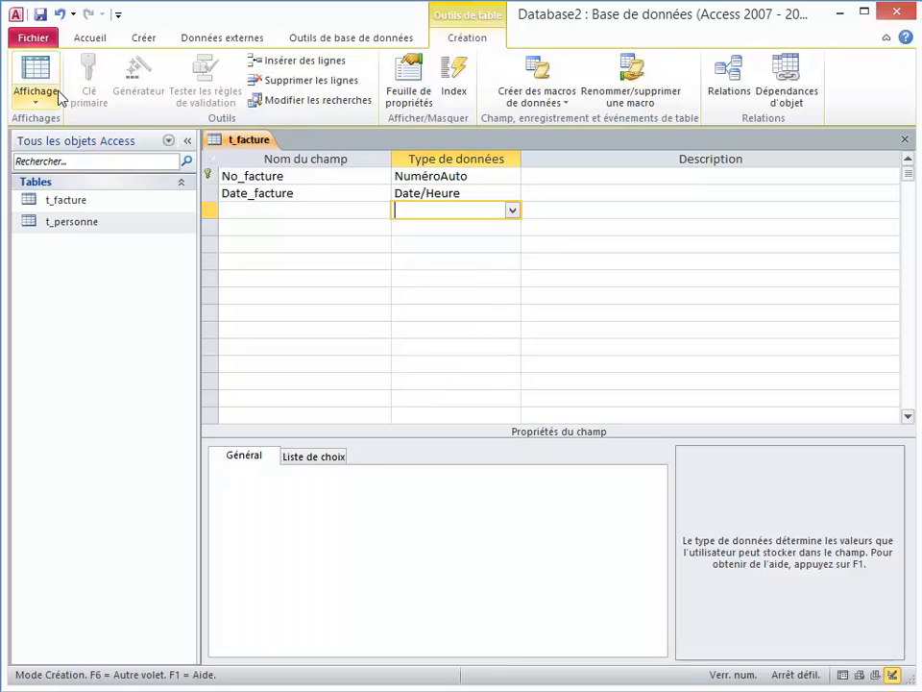
pyautogui.click(40, 13)
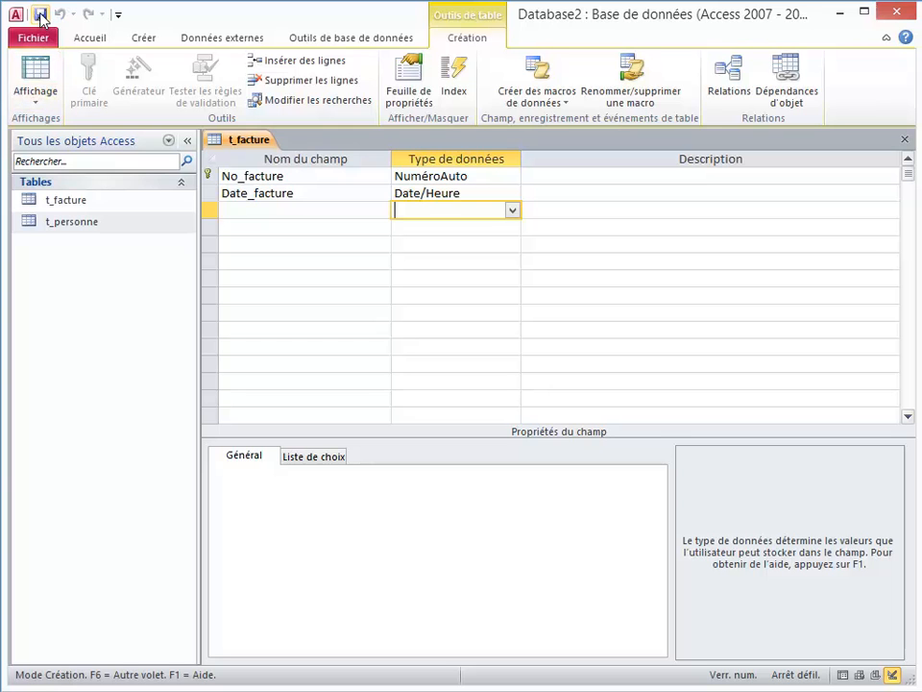
pyautogui.click(513, 210)
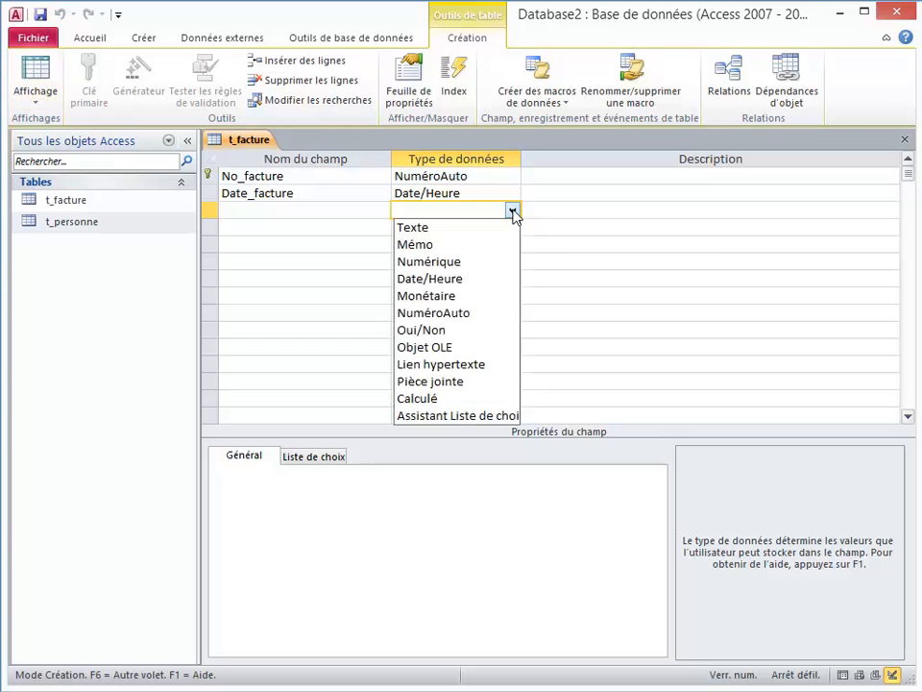
pyautogui.click(496, 417)
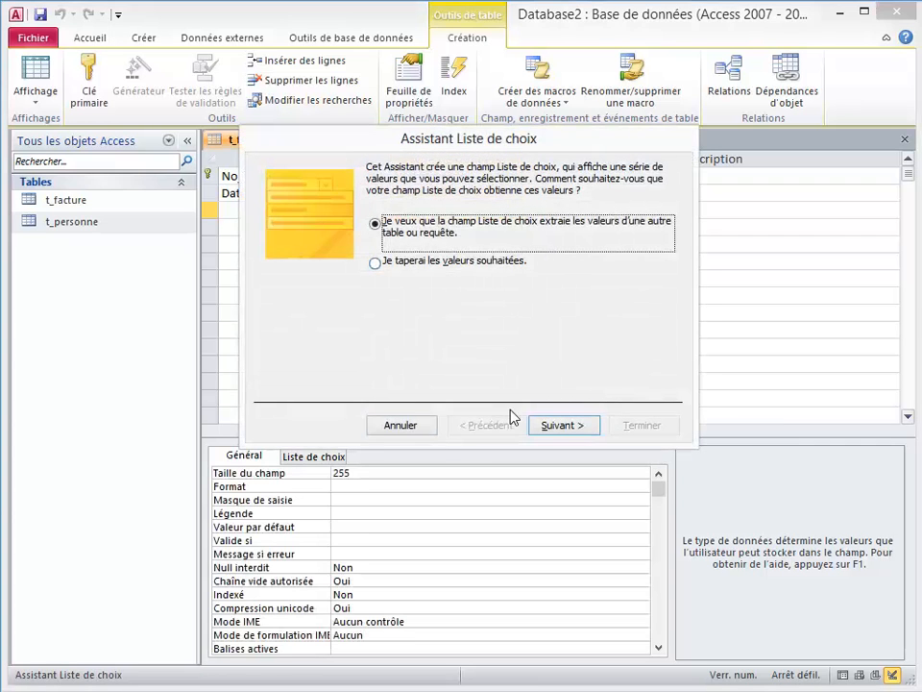
pyautogui.click(403, 426)
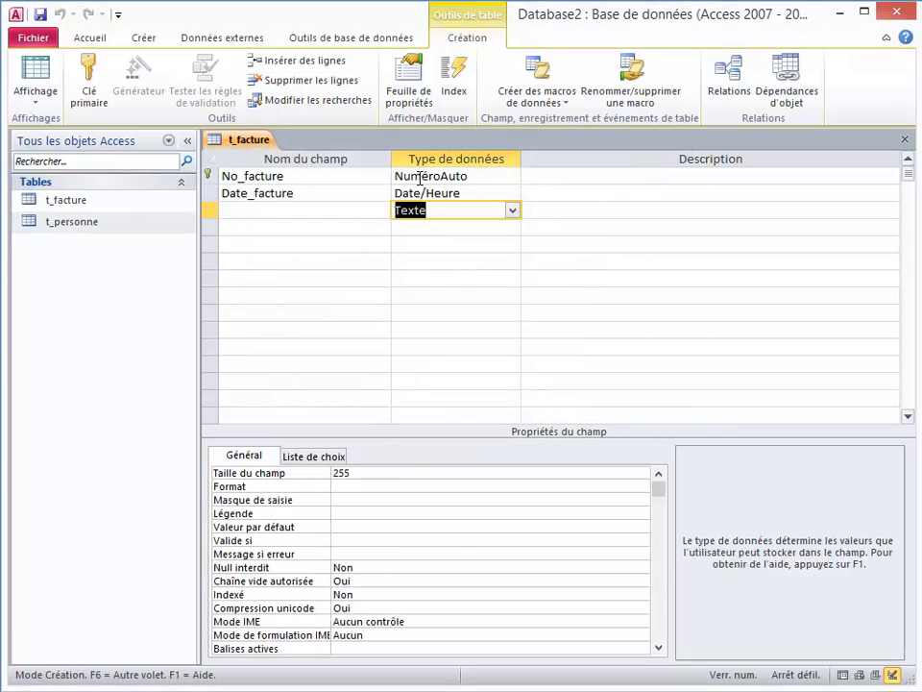
# Try to apply the Assistant Liste de choix data type to the No_facture field.
pyautogui.click(419, 177)
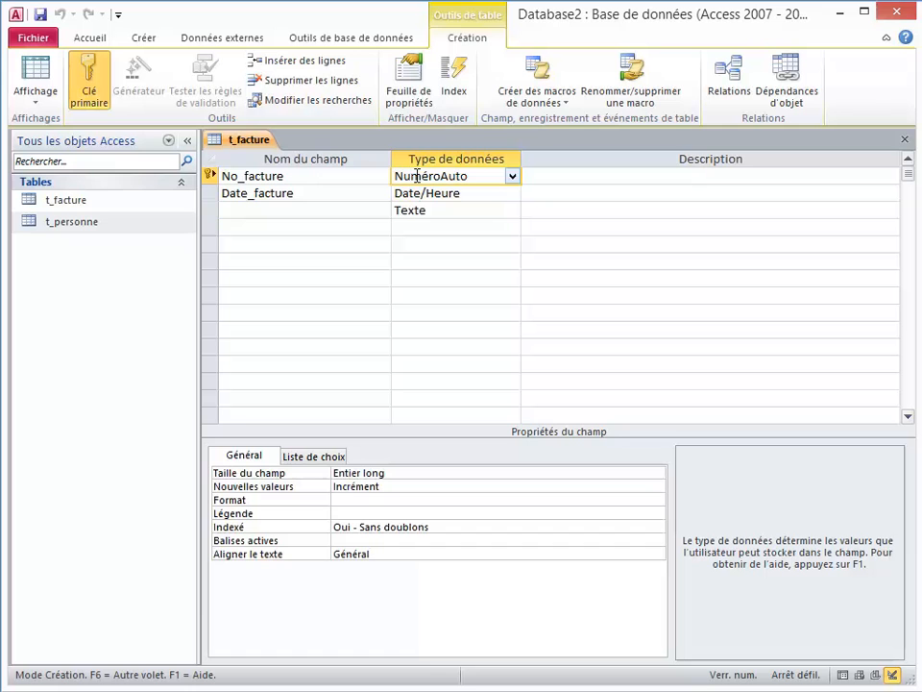
pyautogui.click(513, 177)
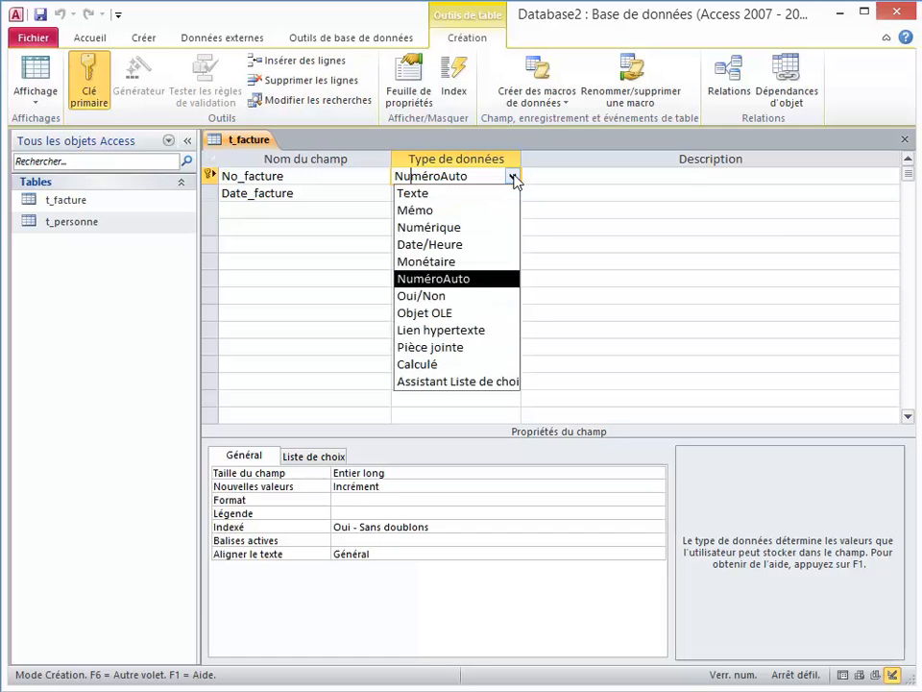
pyautogui.click(434, 381)
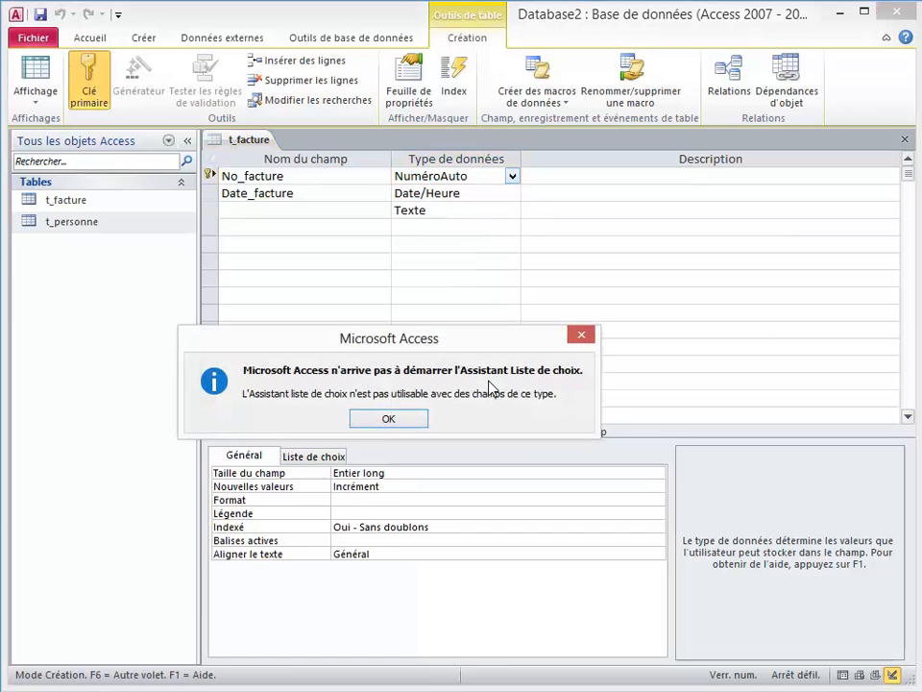
pyautogui.click(388, 421)
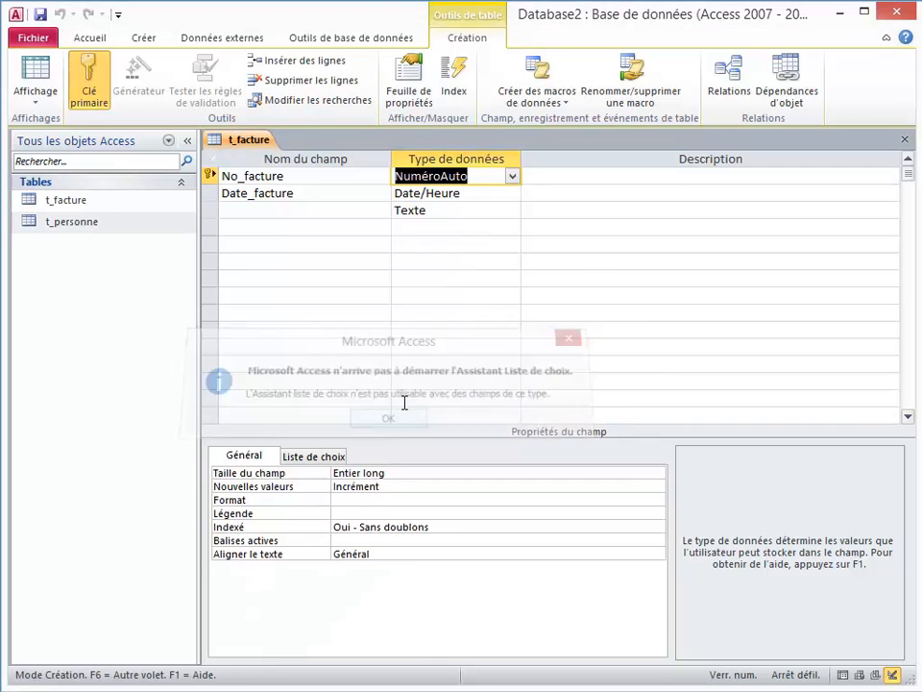
# Start the Assistant Liste de choix for the third field, taking its values from the existing table t_personne.
pyautogui.click(441, 224)
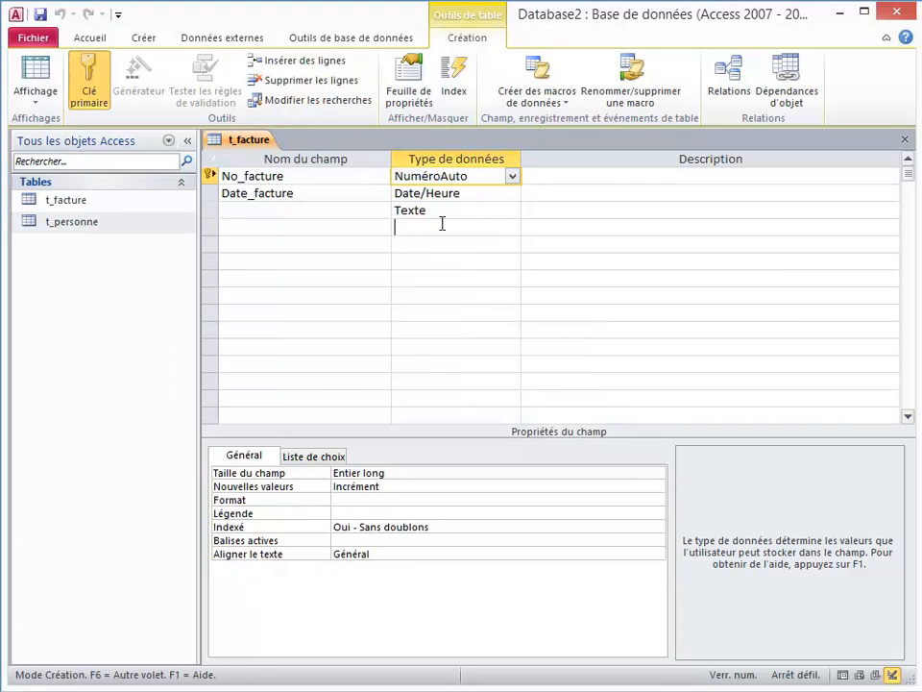
pyautogui.click(429, 211)
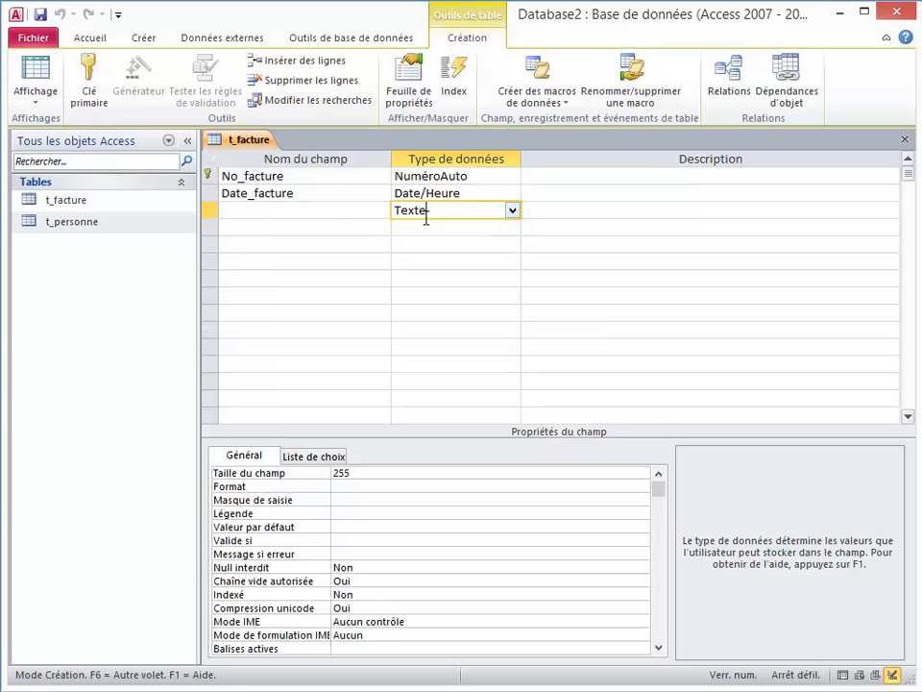
pyautogui.click(513, 211)
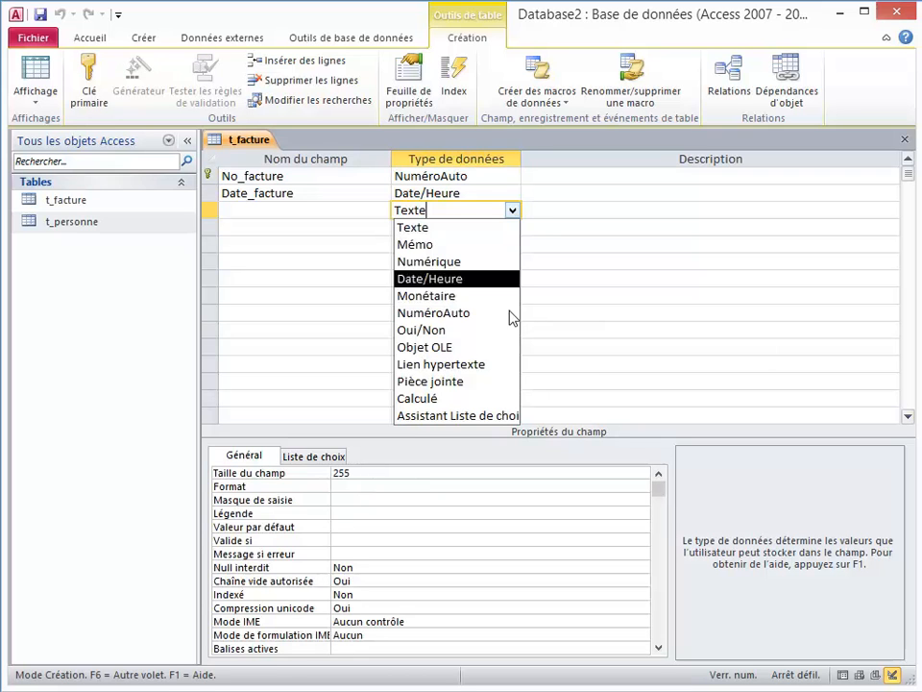
pyautogui.click(493, 419)
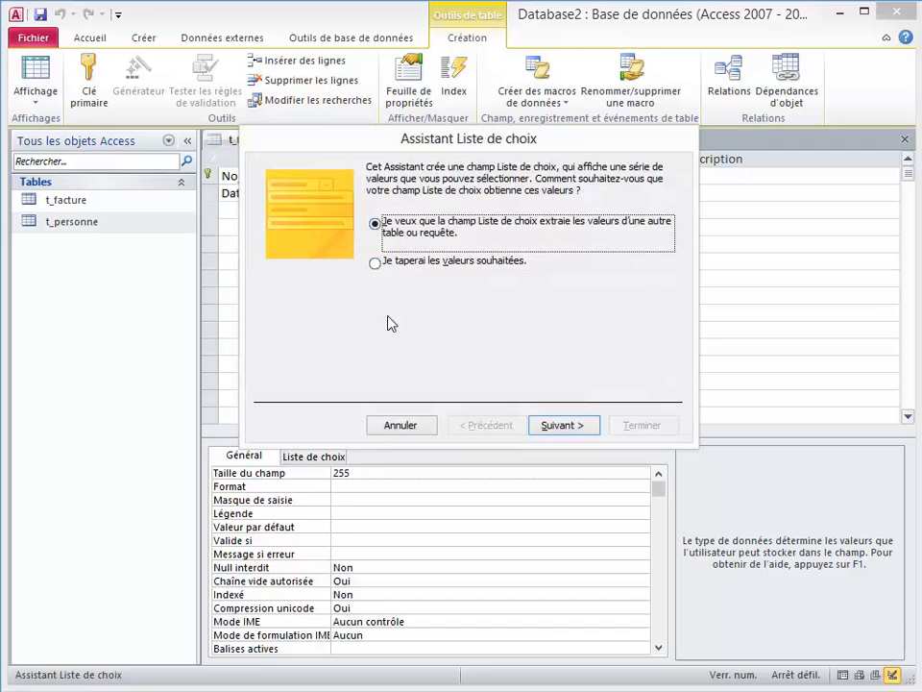
pyautogui.click(546, 425)
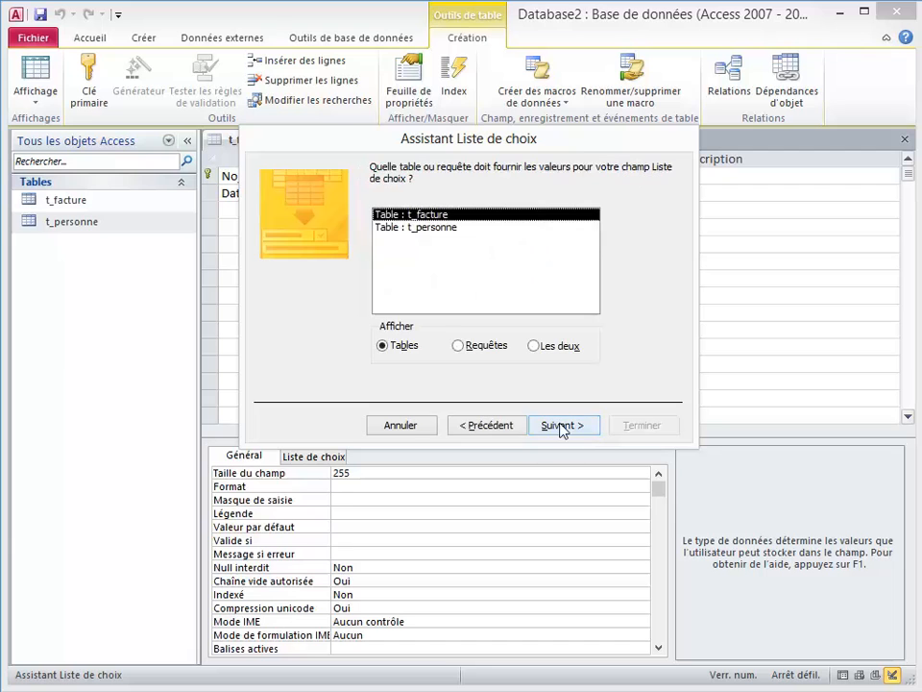
pyautogui.click(385, 228)
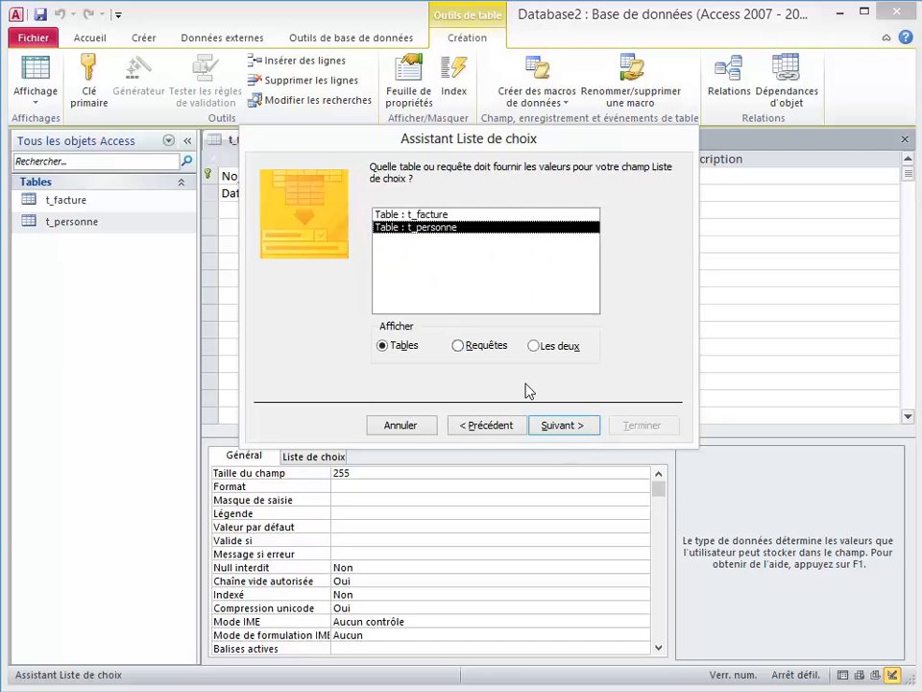
pyautogui.click(563, 425)
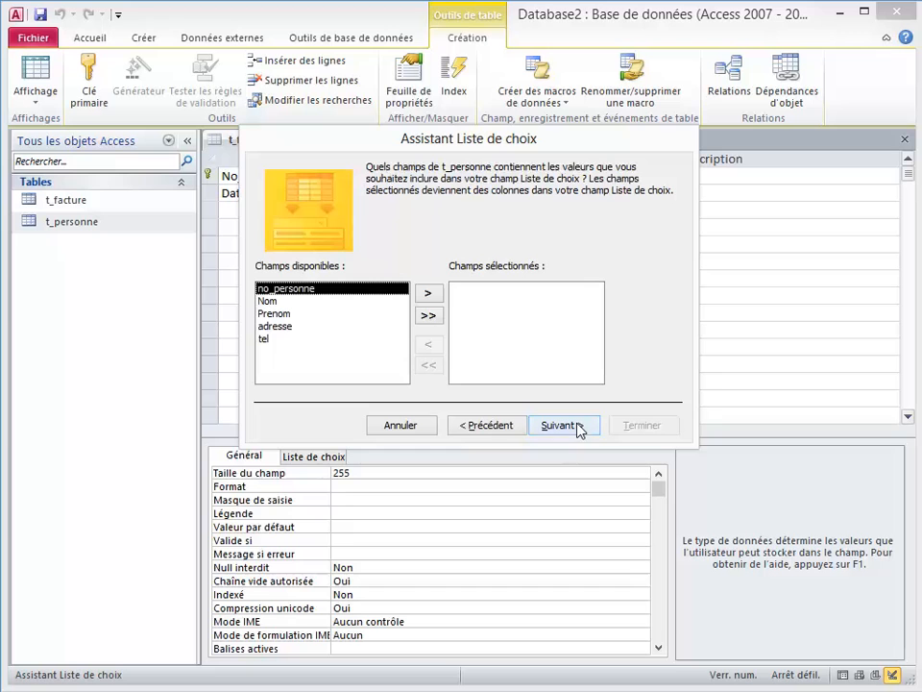
# Include the no_personne and Nom fields in the lookup list and sort it by Nom in ascending order.
pyautogui.click(429, 294)
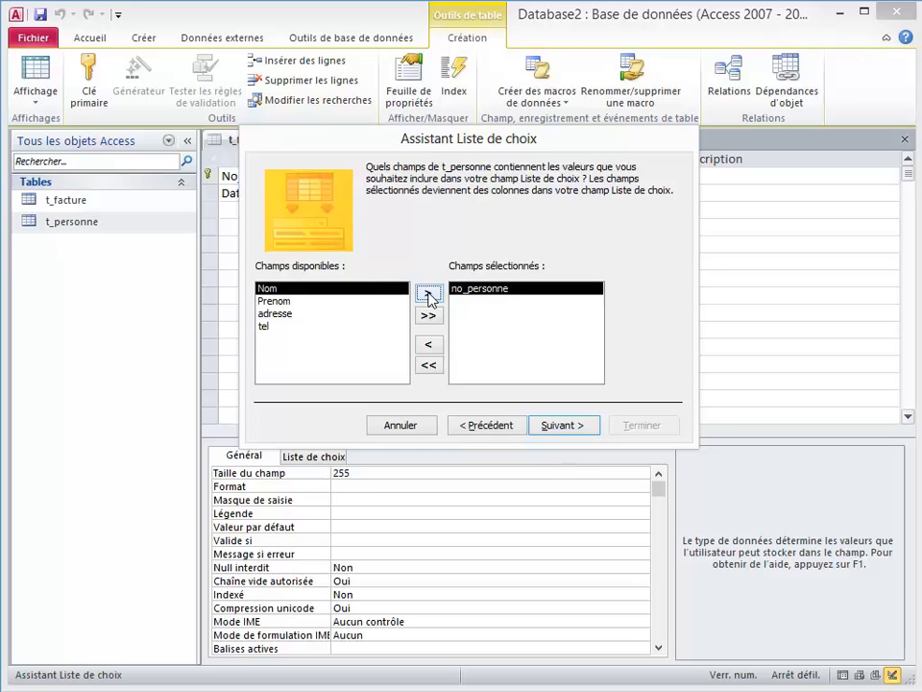
pyautogui.click(429, 294)
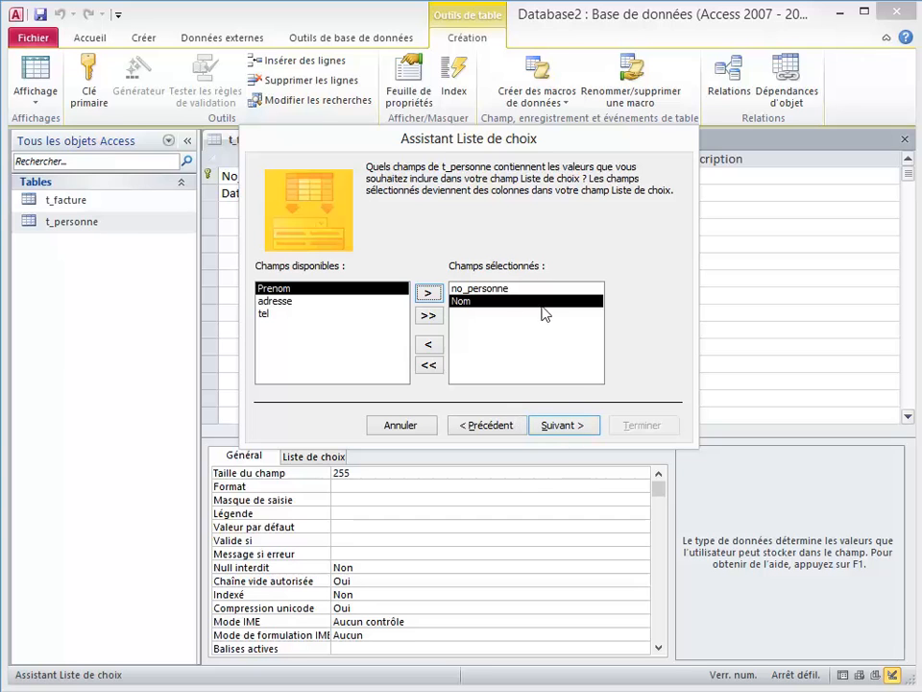
pyautogui.click(563, 425)
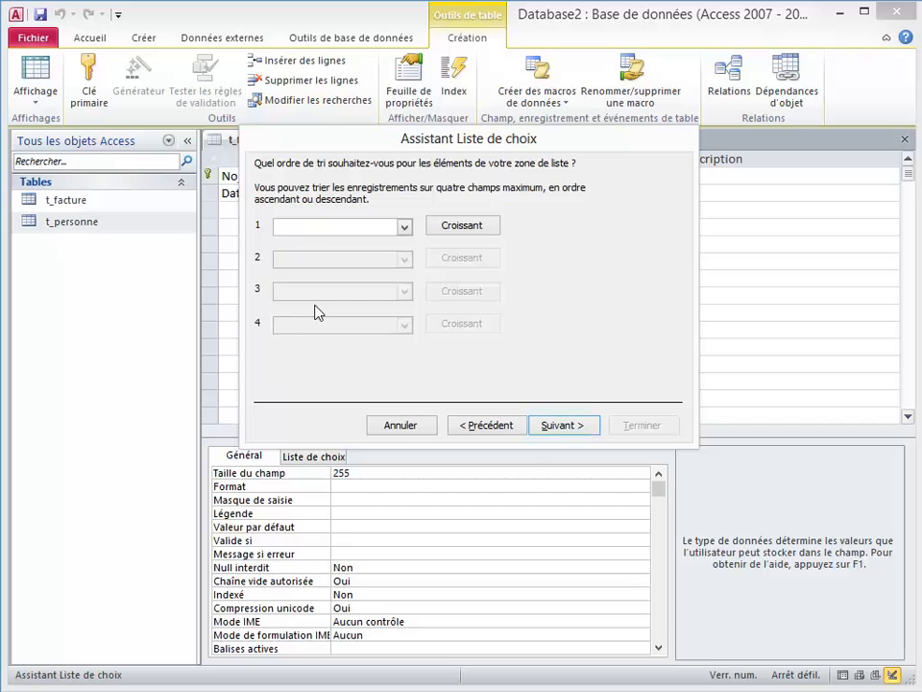
pyautogui.click(403, 228)
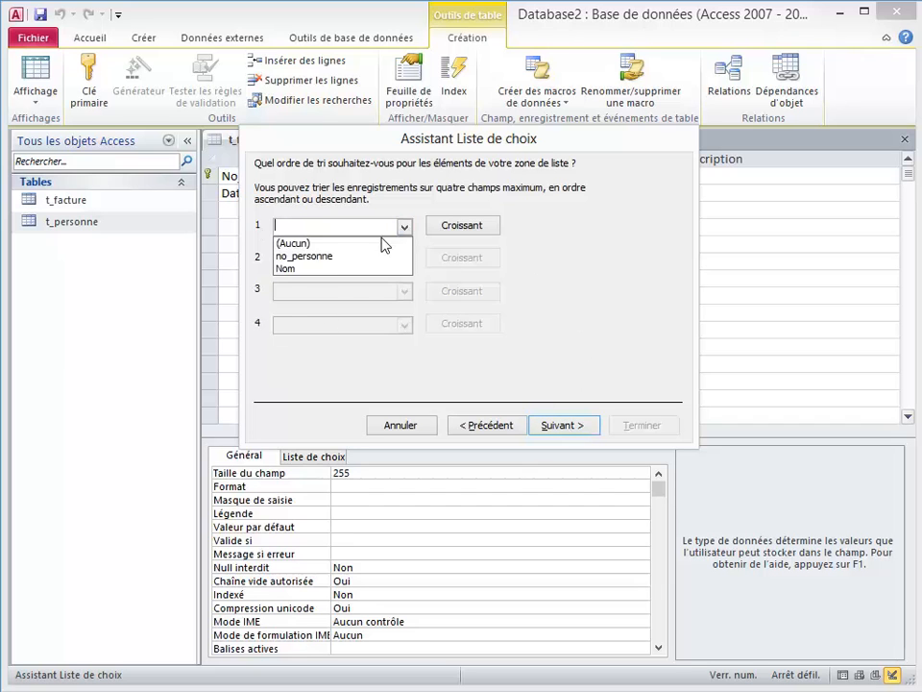
pyautogui.click(336, 269)
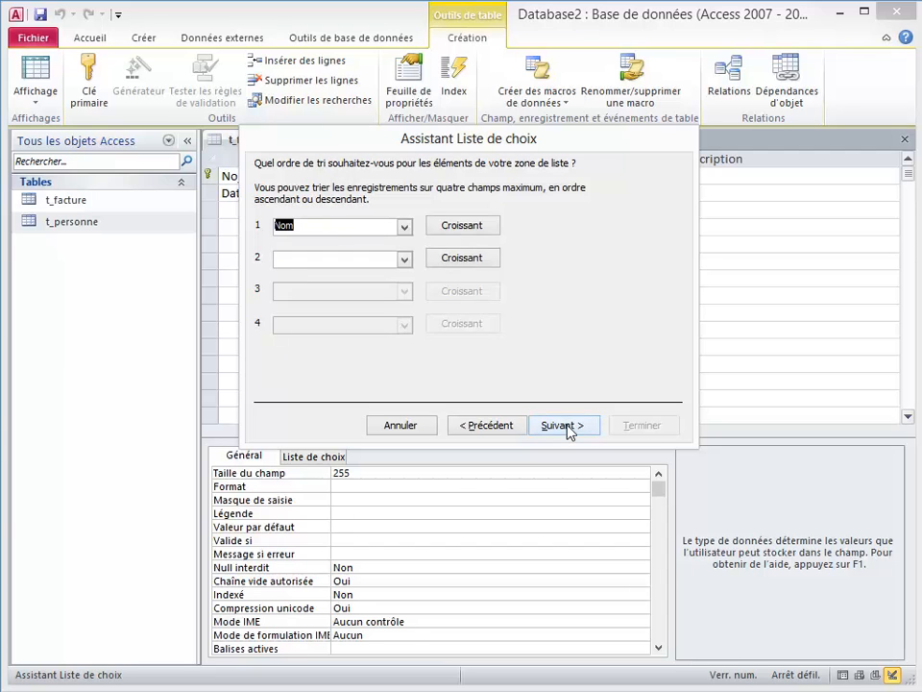
pyautogui.click(564, 425)
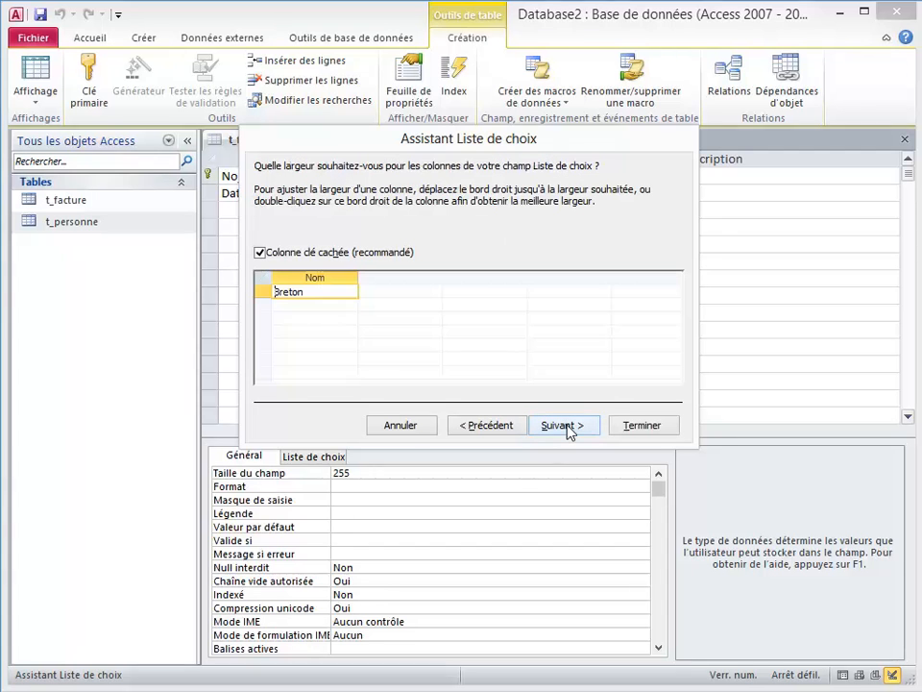
# Keep the key column hidden, label the lookup field No_personne and finish the wizard, saving the table.
pyautogui.click(260, 255)
pyautogui.click(260, 255)
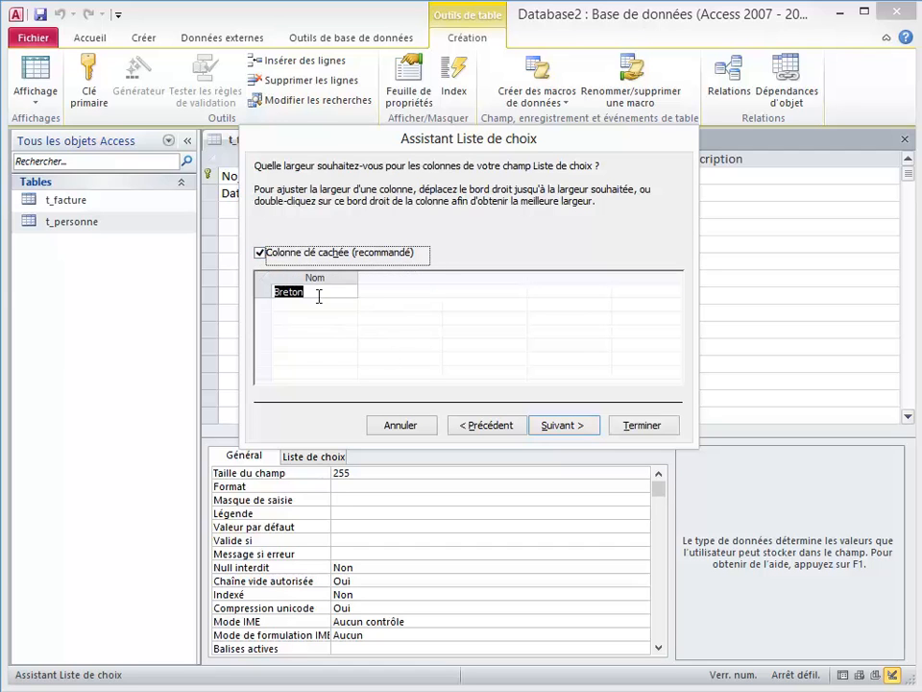
pyautogui.click(576, 428)
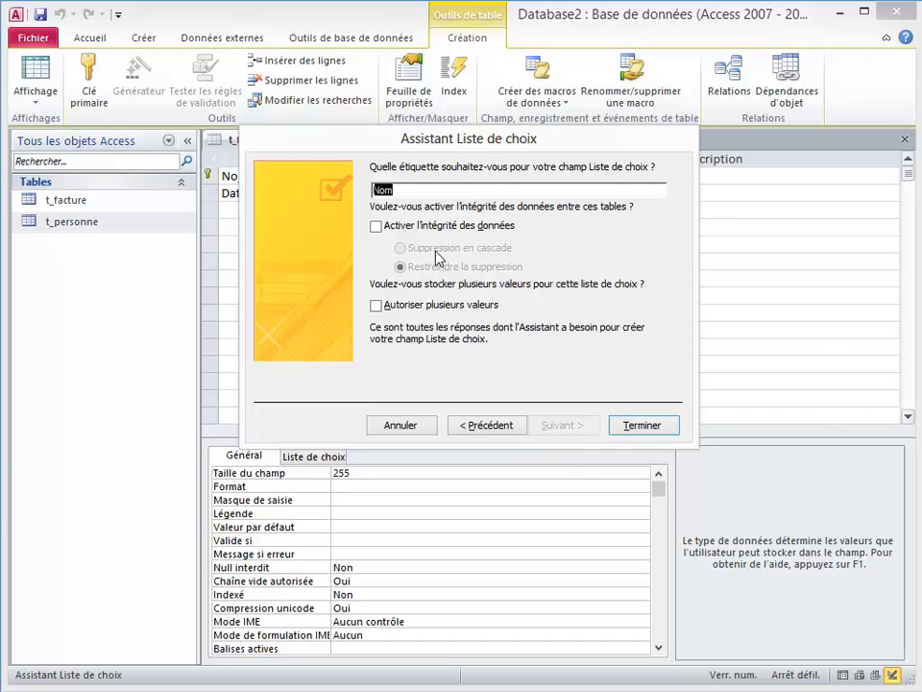
pyautogui.write('No_')
pyautogui.write('personne')
pyautogui.click(642, 425)
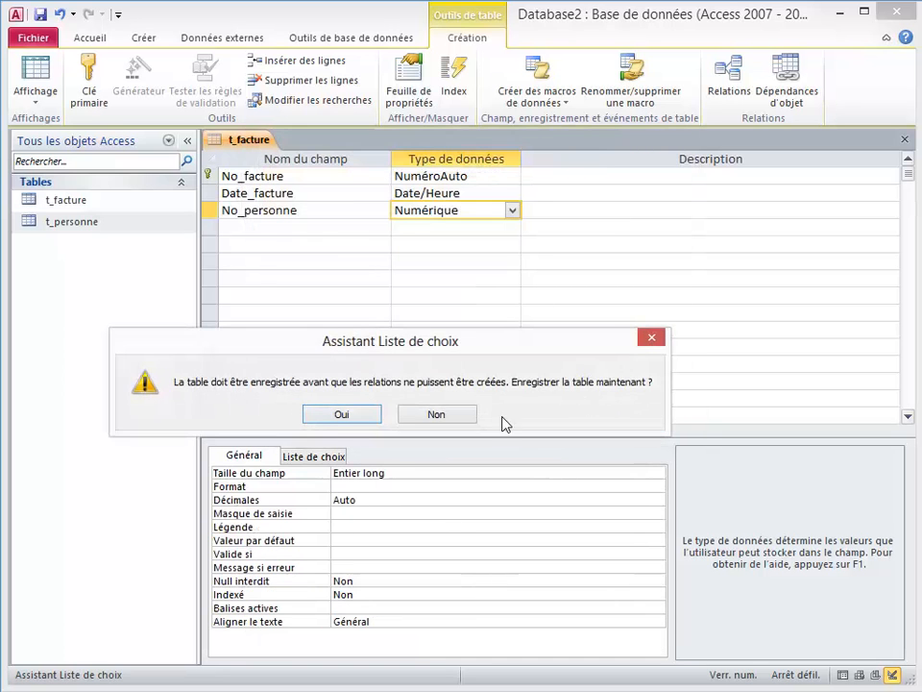
pyautogui.click(344, 414)
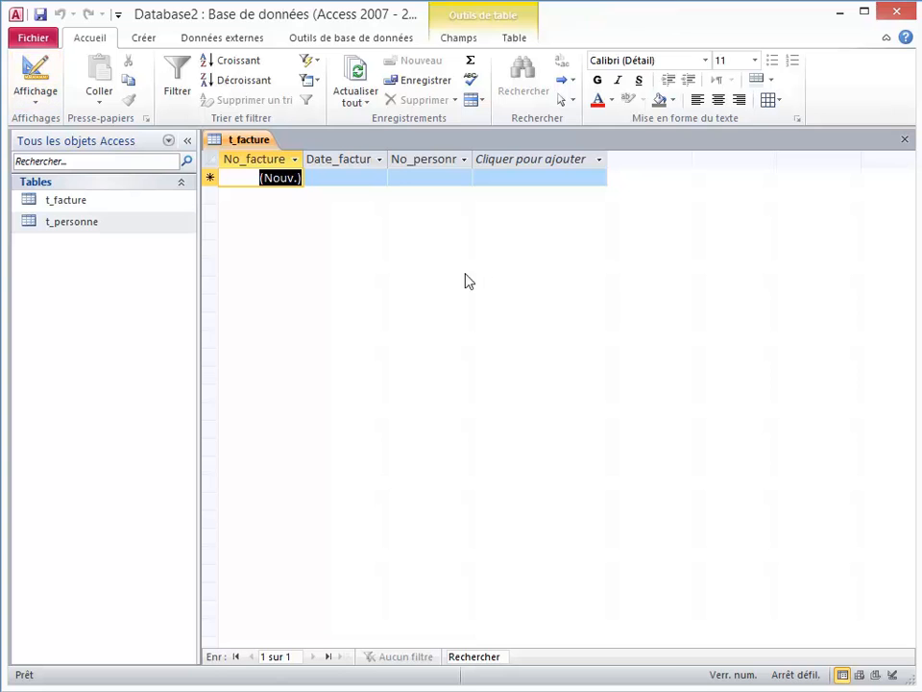
# Enter the first invoice record with the date 2013-03-18 and choose the person from the No_personne list.
pyautogui.click(361, 179)
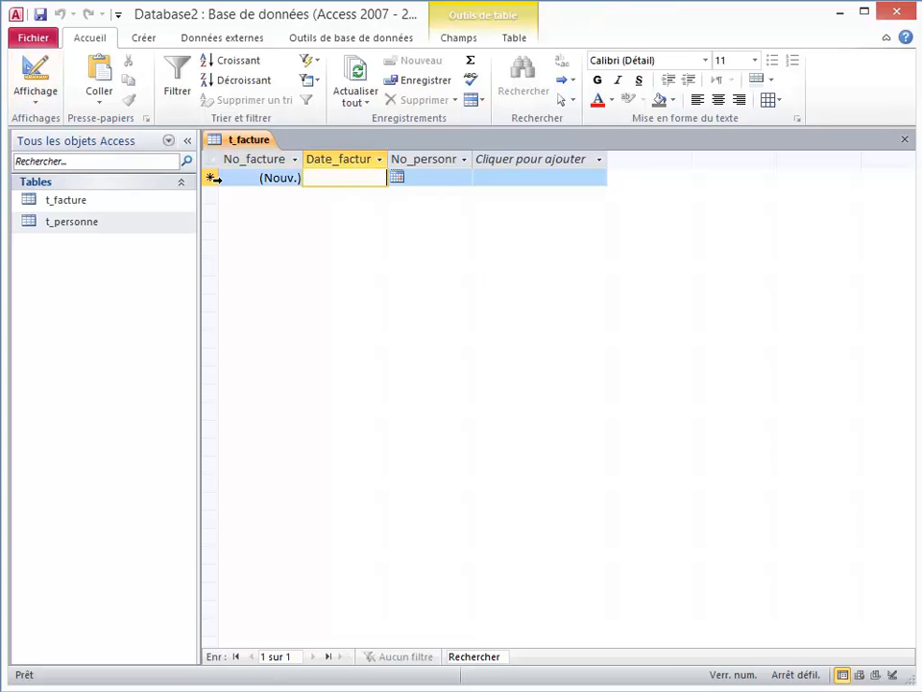
pyautogui.click(396, 177)
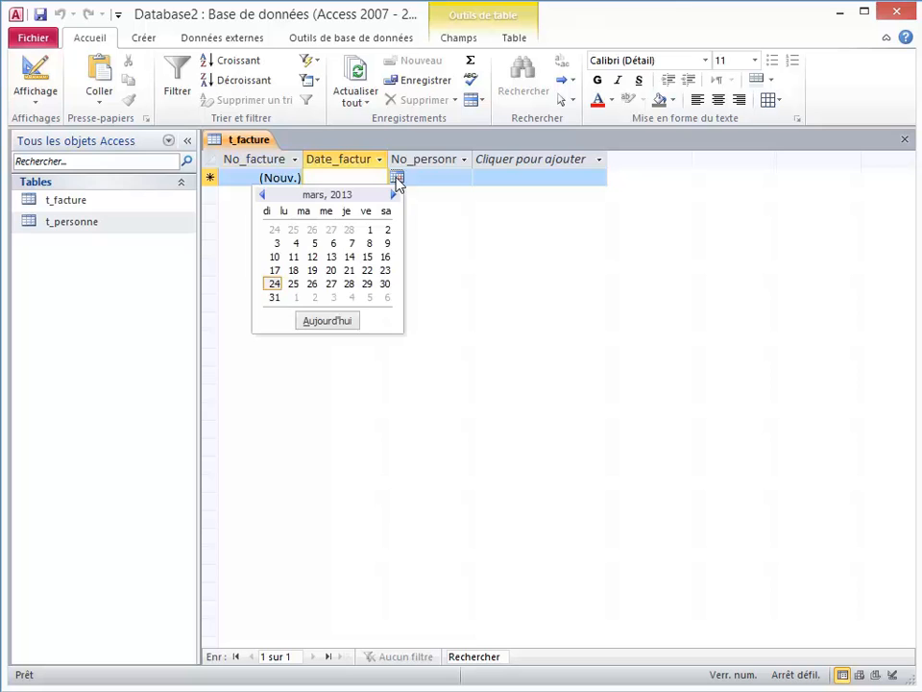
pyautogui.click(293, 270)
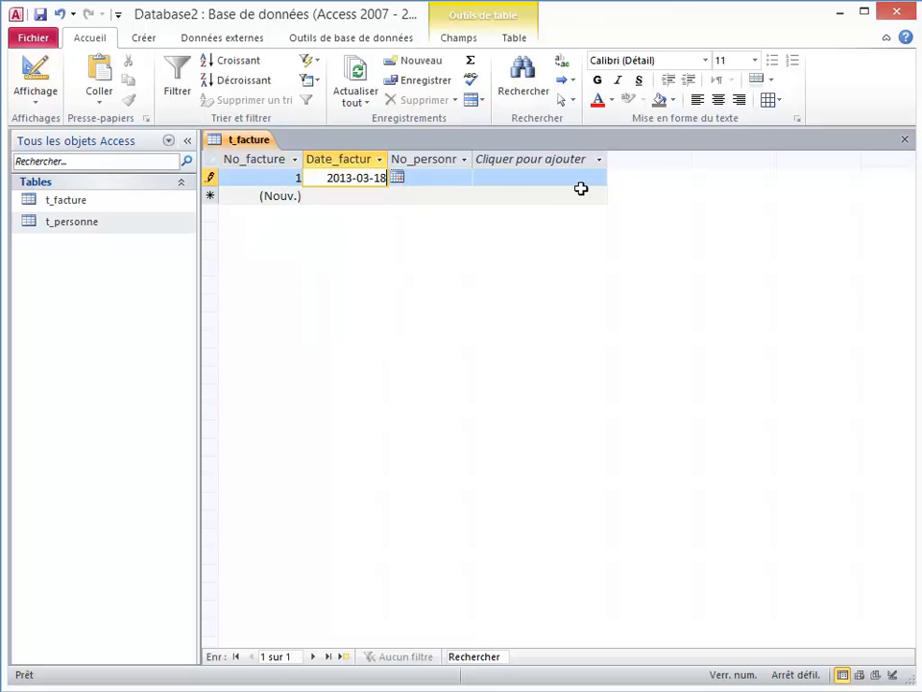
pyautogui.click(430, 178)
pyautogui.click(464, 179)
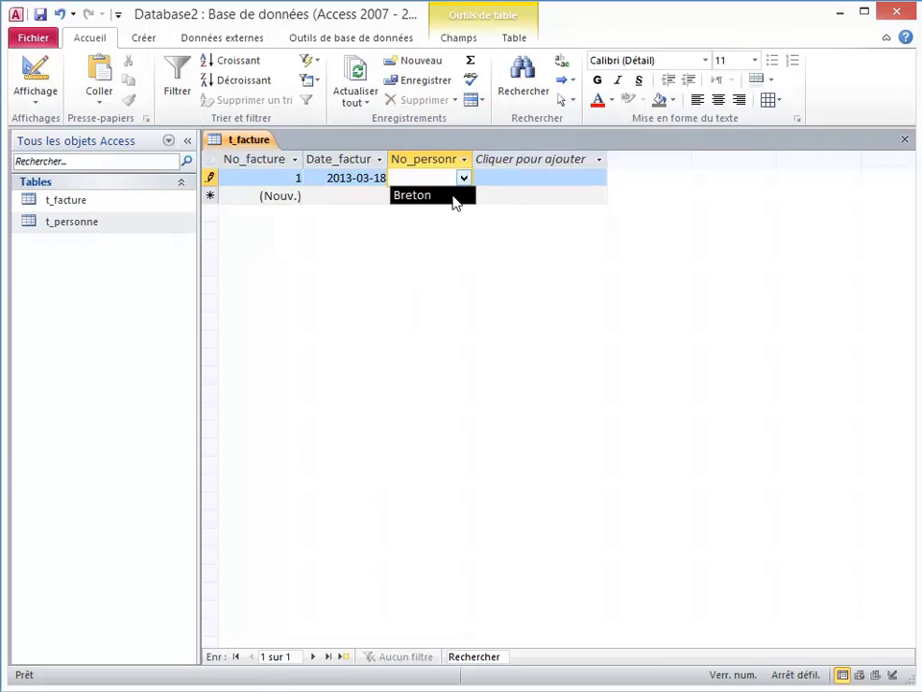
pyautogui.click(453, 198)
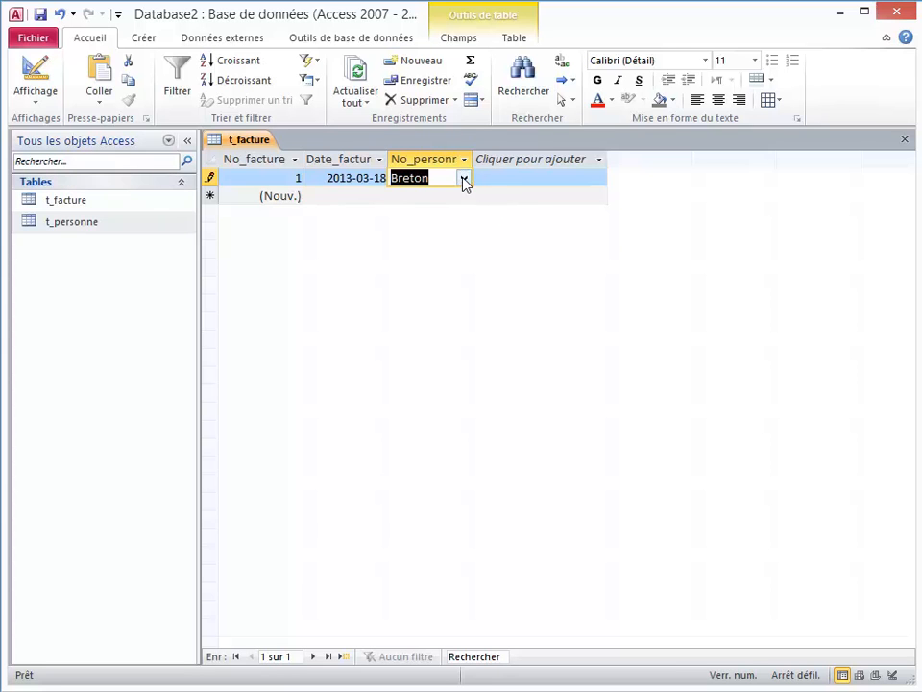
pyautogui.click(464, 181)
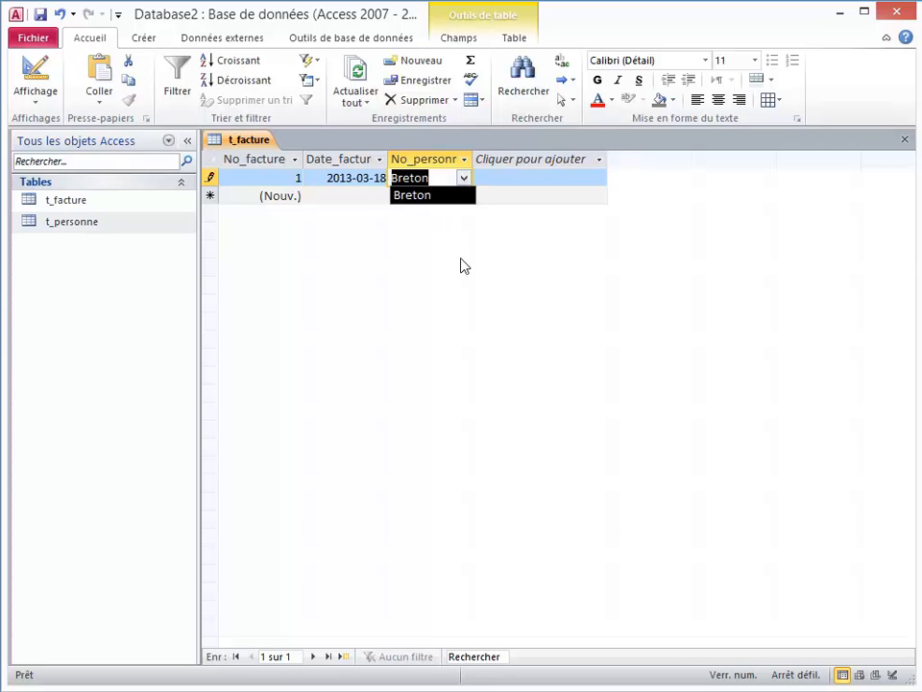
# In t_facture's design, start the Assistant Liste de choix for a fourth field, taking its values from the table t_personne.
pyautogui.click(36, 74)
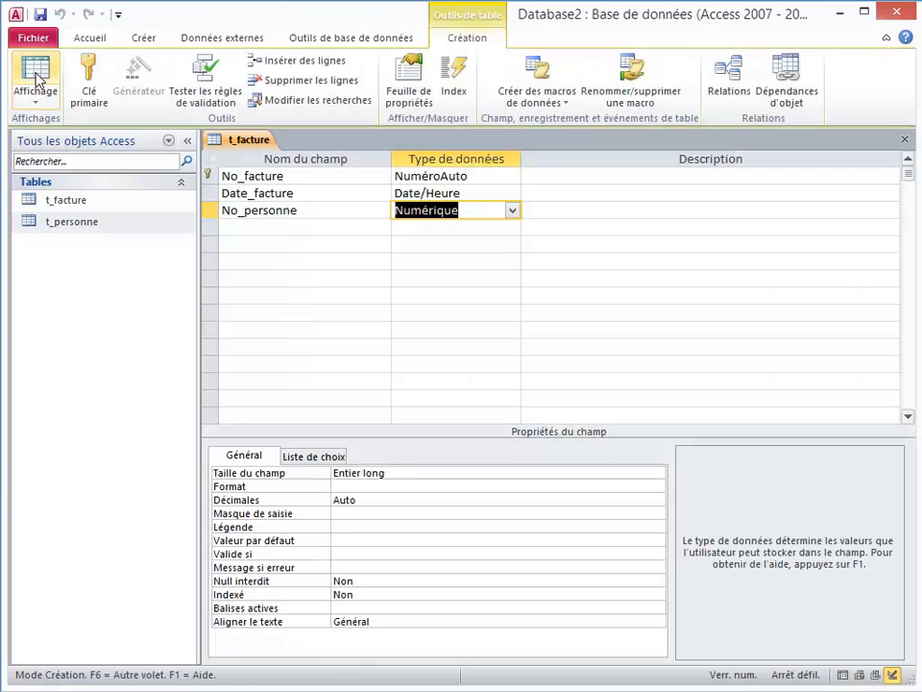
pyautogui.click(397, 228)
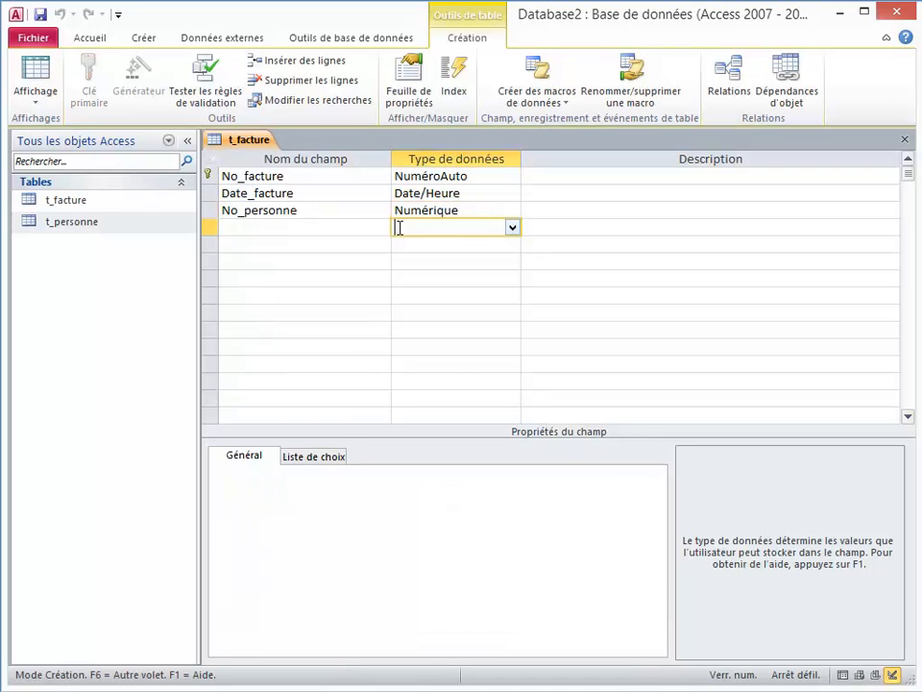
pyautogui.click(511, 228)
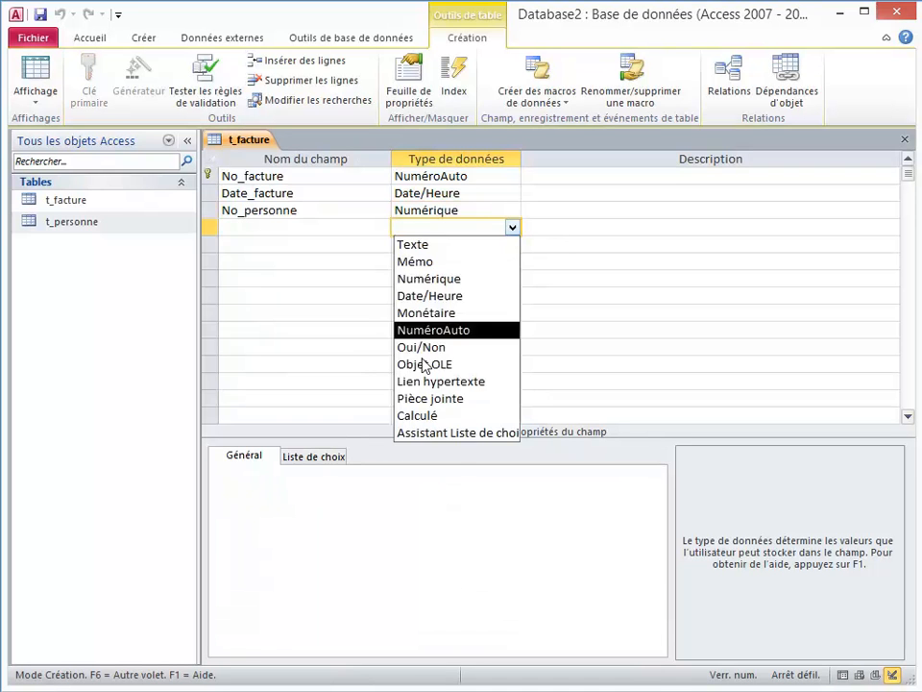
pyautogui.click(459, 434)
pyautogui.click(567, 432)
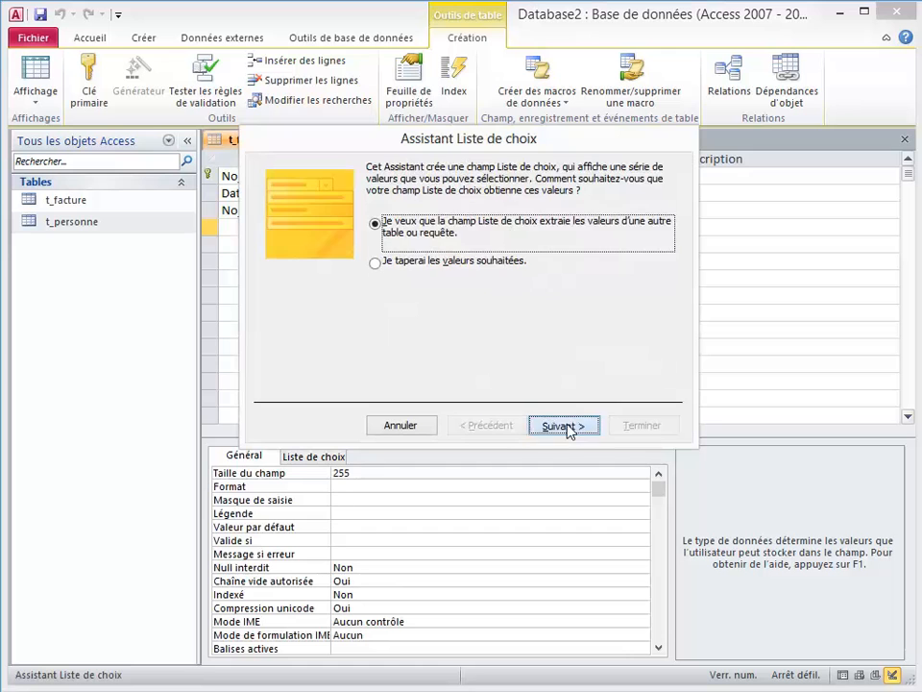
pyautogui.click(427, 229)
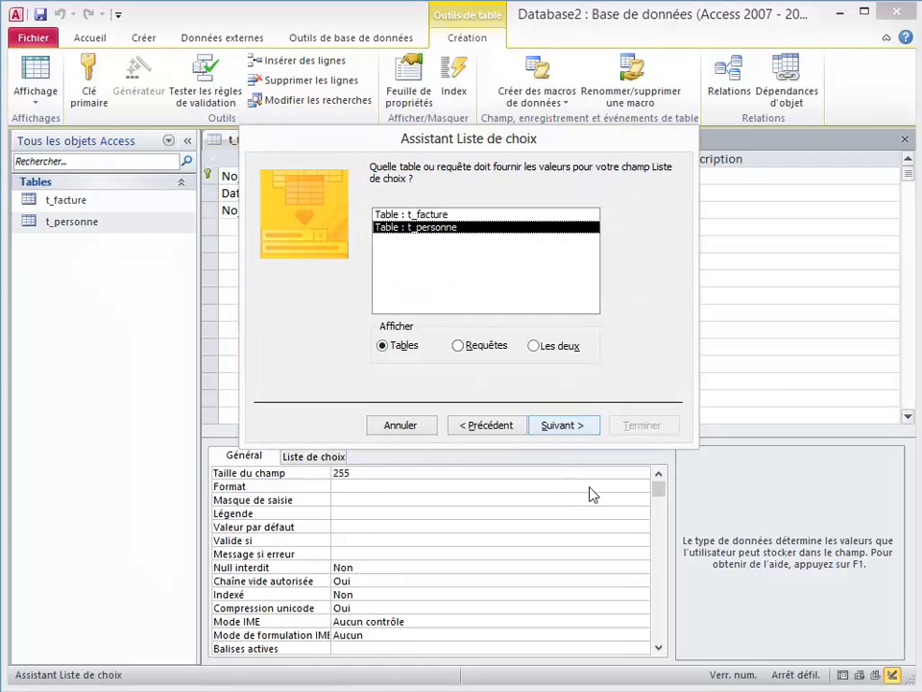
pyautogui.click(573, 427)
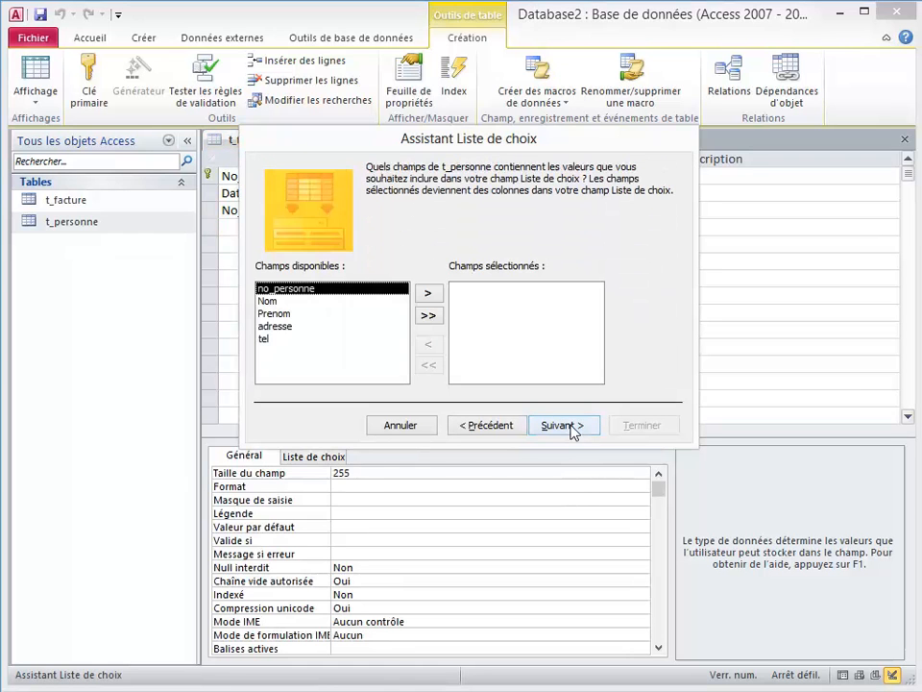
# Include the no_personne and Nom fields in the lookup list, without any sort order.
pyautogui.click(429, 295)
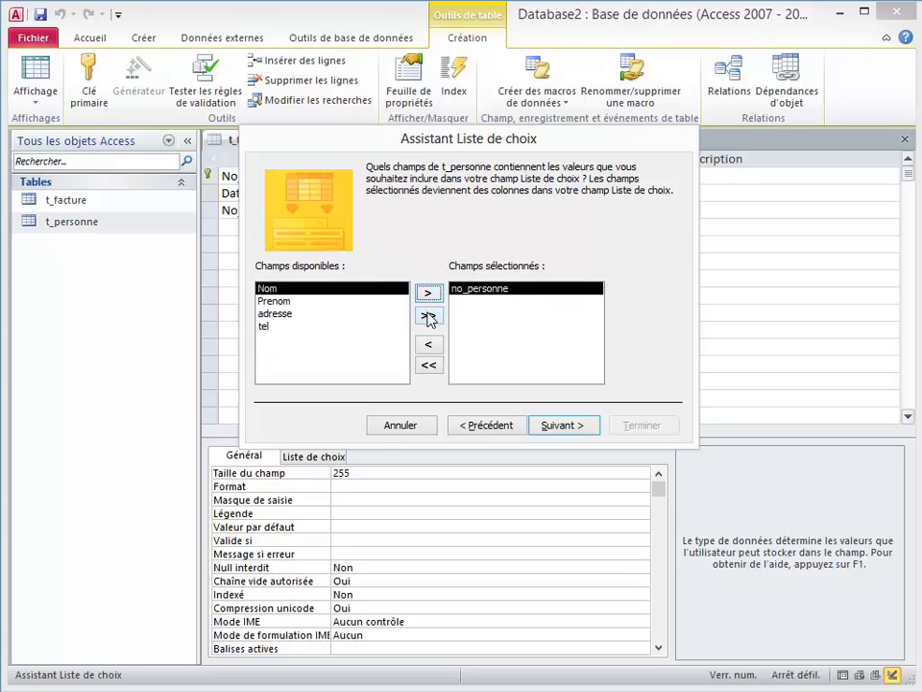
pyautogui.click(429, 294)
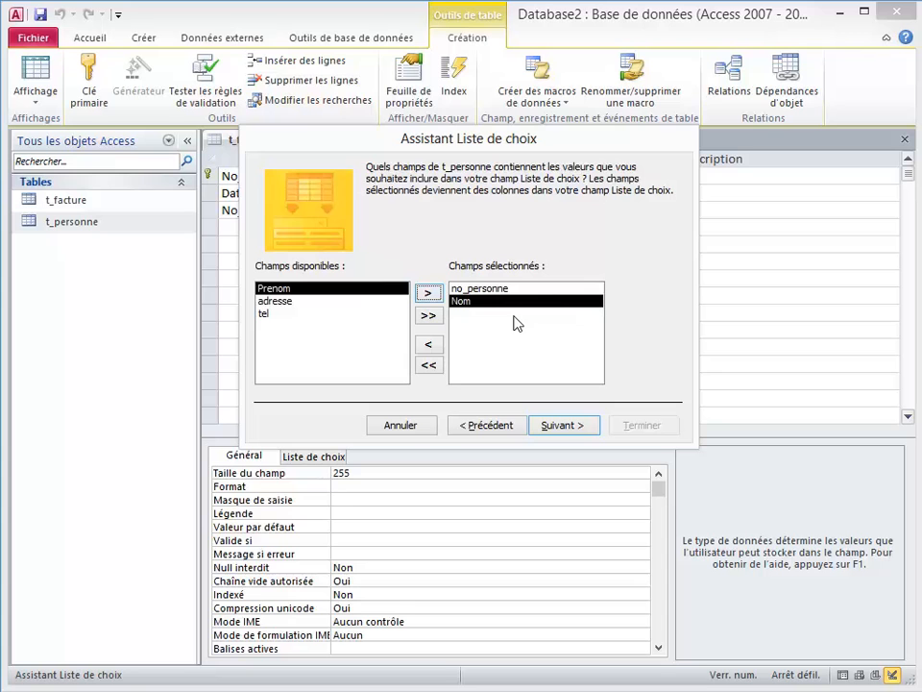
pyautogui.click(562, 428)
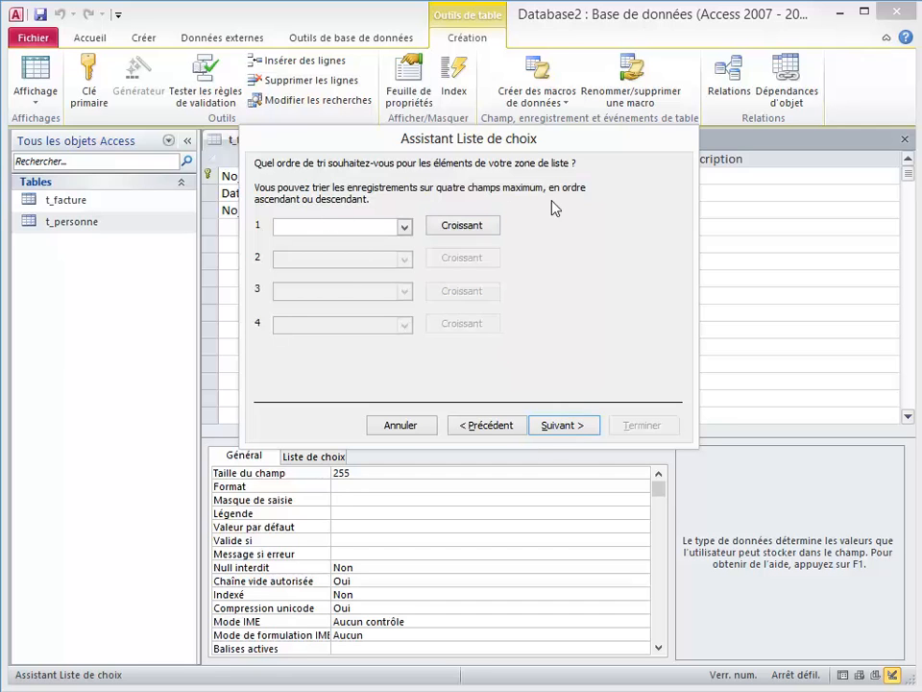
pyautogui.click(566, 426)
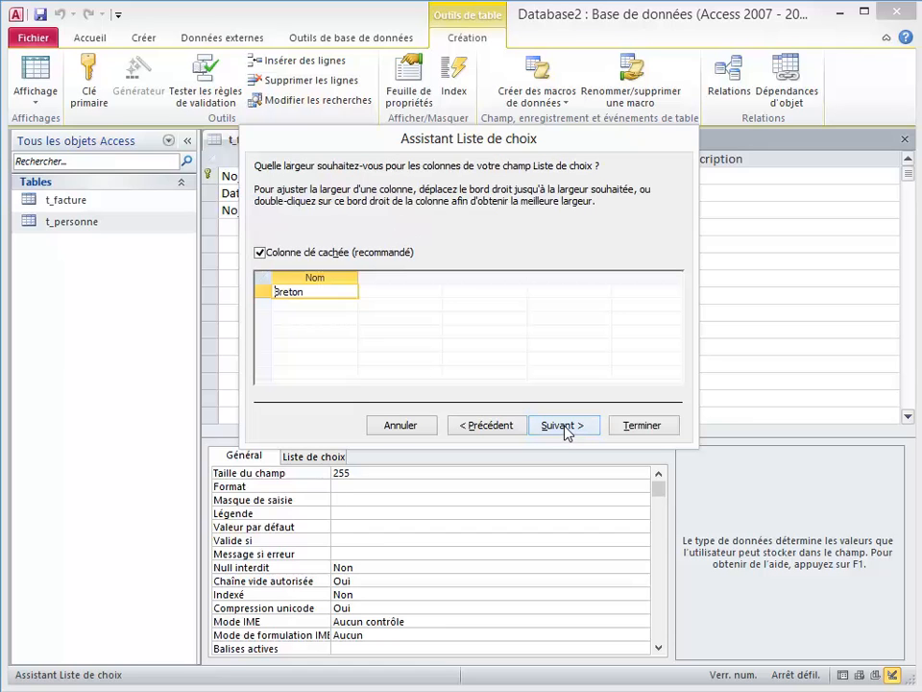
# Keep the key column hidden, label the lookup field no_pers_1 and finish the wizard, saving the table.
pyautogui.click(571, 429)
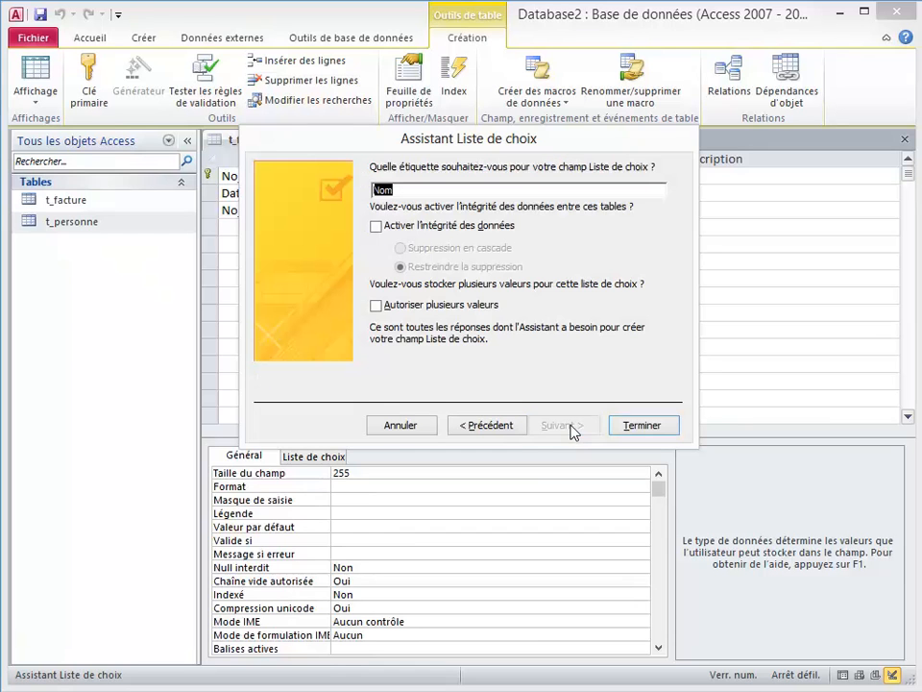
pyautogui.write('no_p')
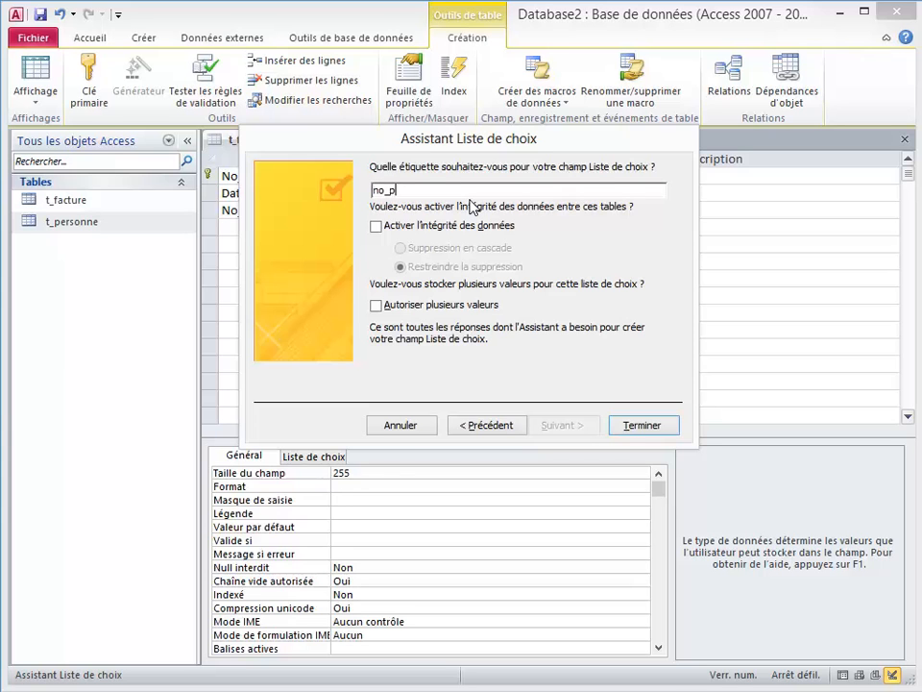
pyautogui.write('ers_1')
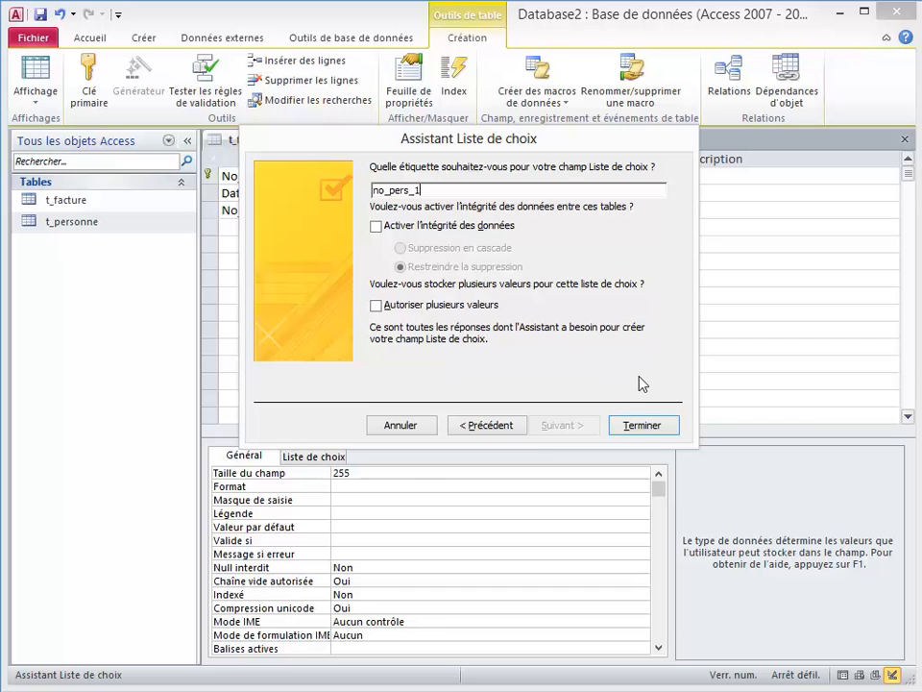
pyautogui.click(645, 434)
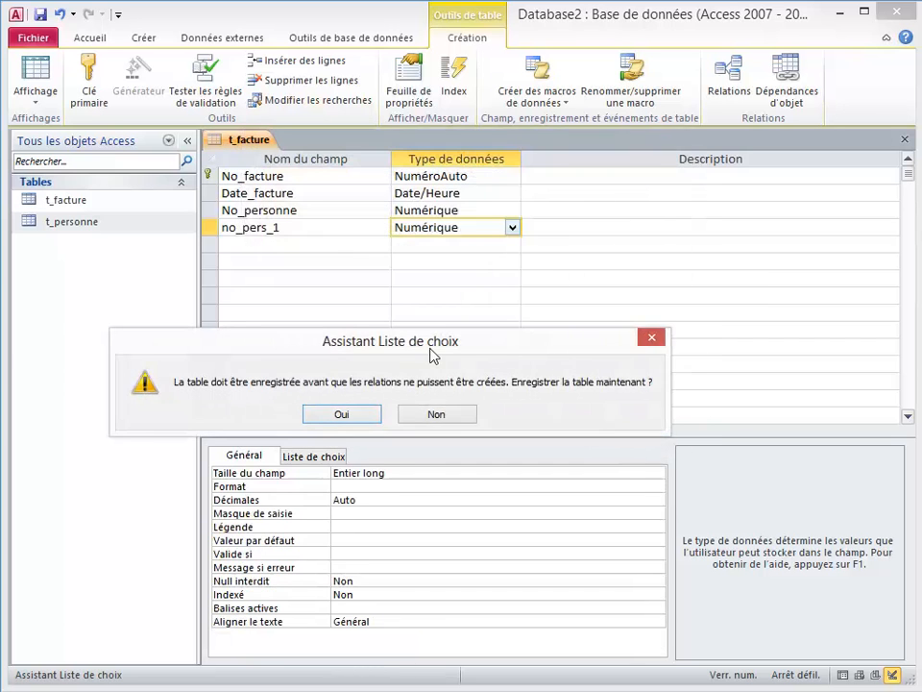
pyautogui.click(342, 414)
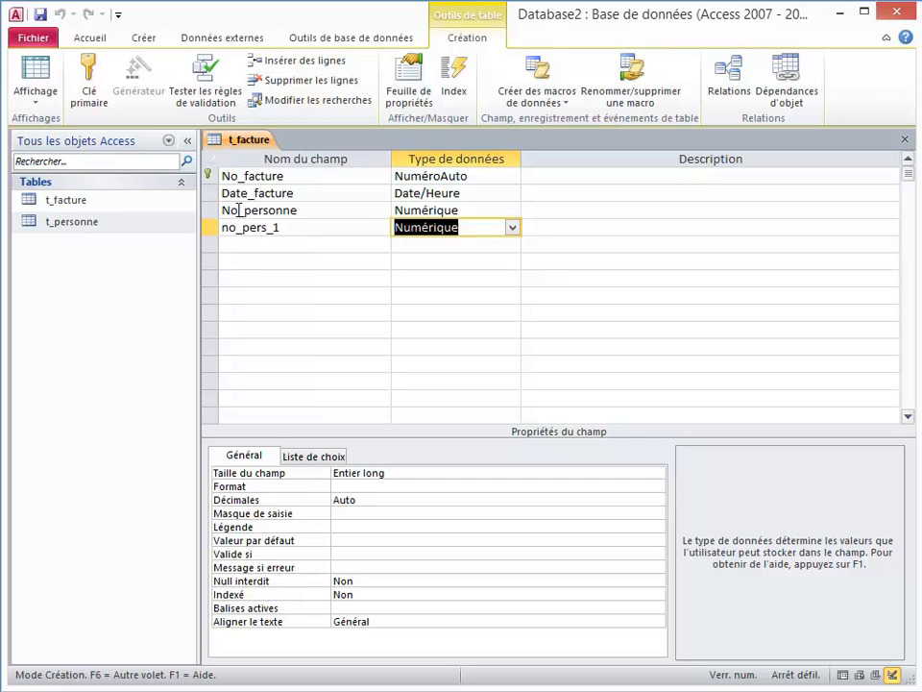
# Open the query behind the Contenu lookup property of the no_pers_1 field in the query builder.
pyautogui.click(324, 459)
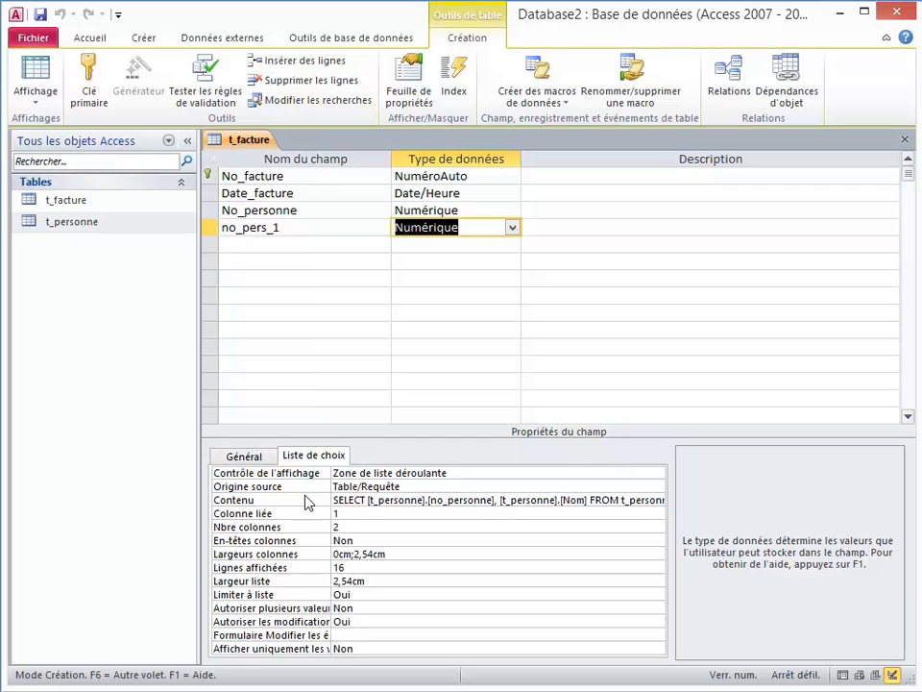
pyautogui.click(502, 500)
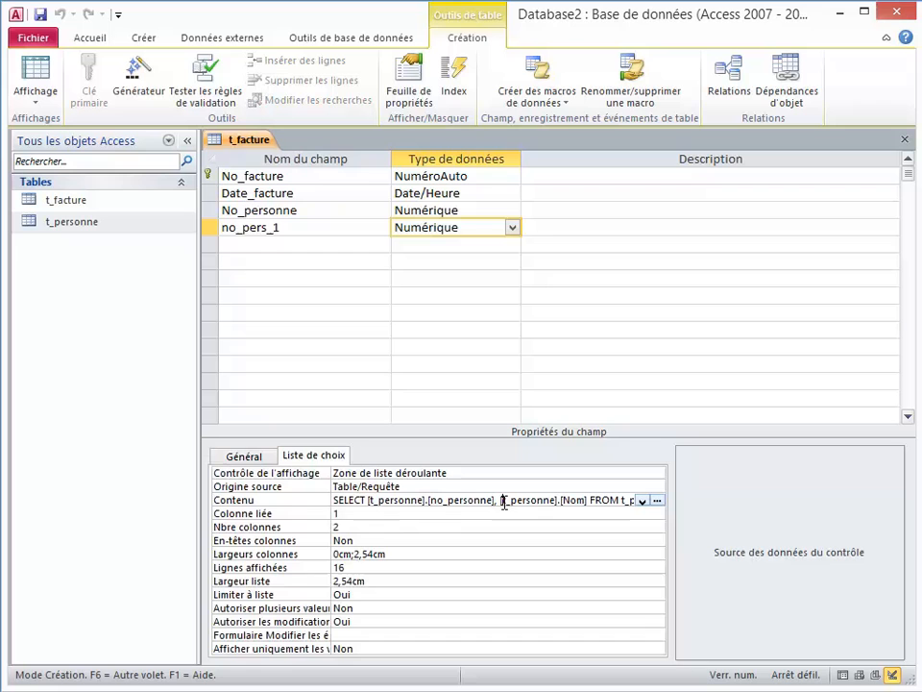
pyautogui.click(658, 501)
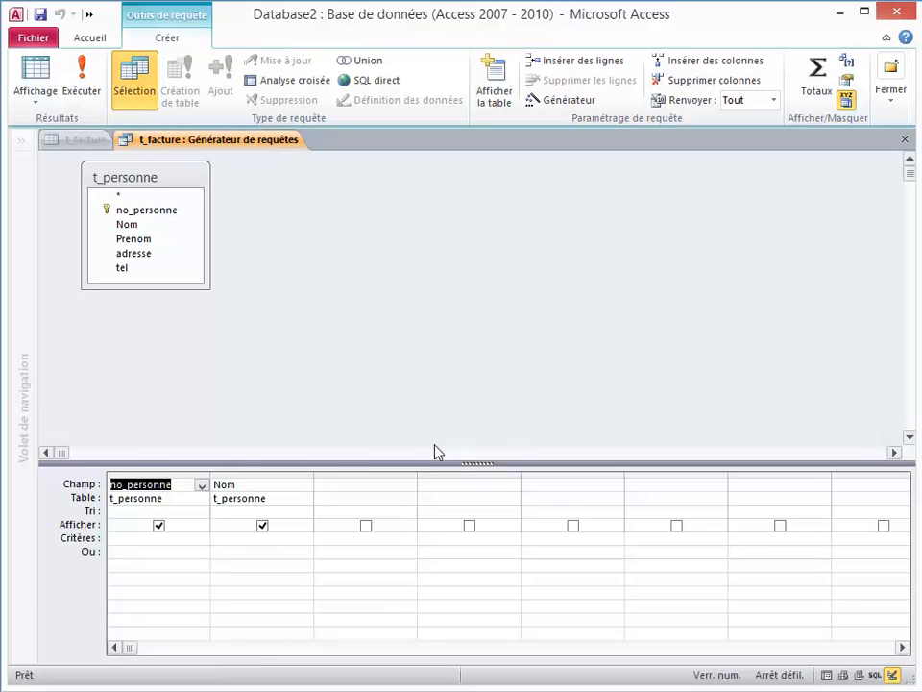
# Begin a calculated field with nom_complet:= in the third query column and open it in the Générateur d'expression.
pyautogui.click(334, 486)
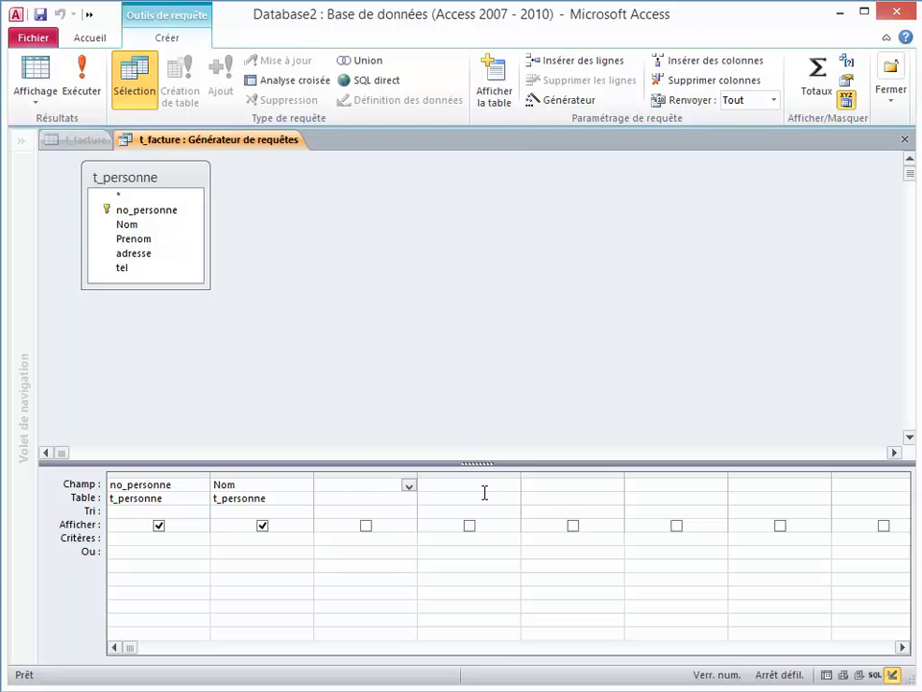
pyautogui.write('non')
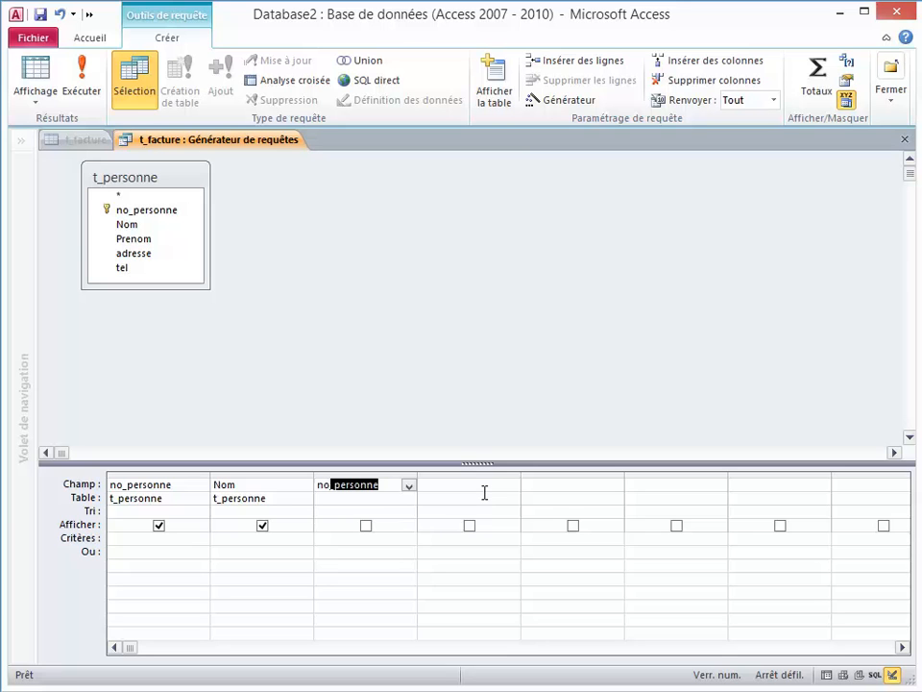
pyautogui.press('BackSpace')
pyautogui.write('m_complet:=')
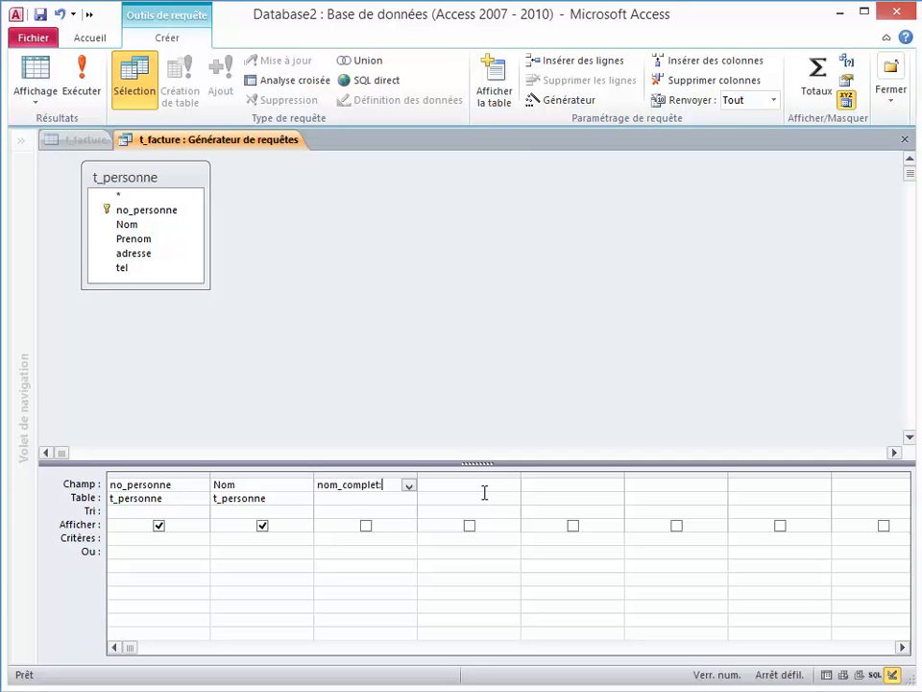
pyautogui.rightClick(390, 485)
pyautogui.click(431, 602)
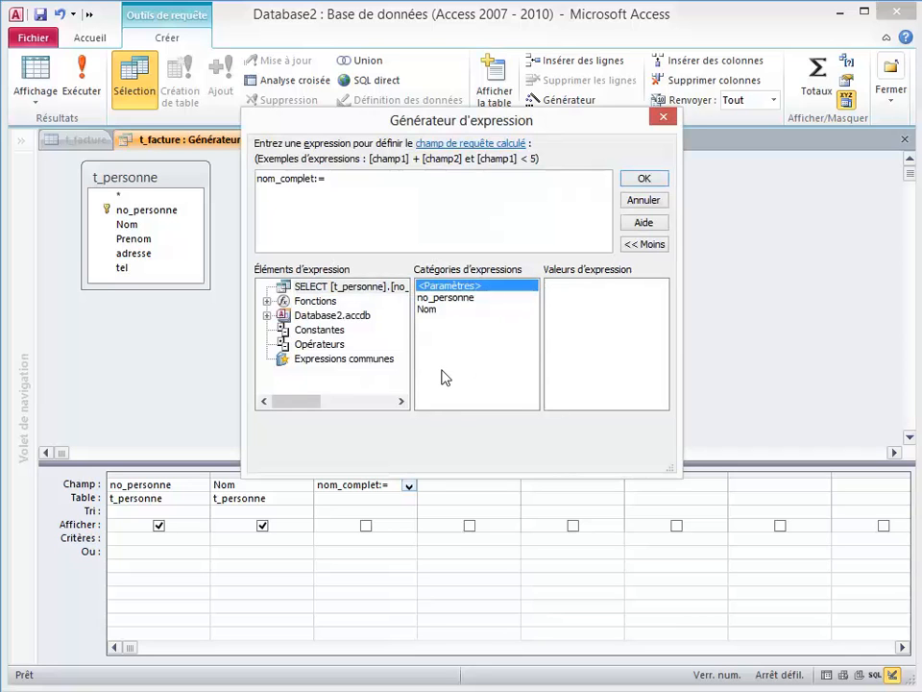
# Complete the nom_complet expression as [t_personne]![Nom] & ", " & [t_personne]![Prenom], using the fields of t_personne, and validate it.
pyautogui.click(267, 316)
pyautogui.click(283, 330)
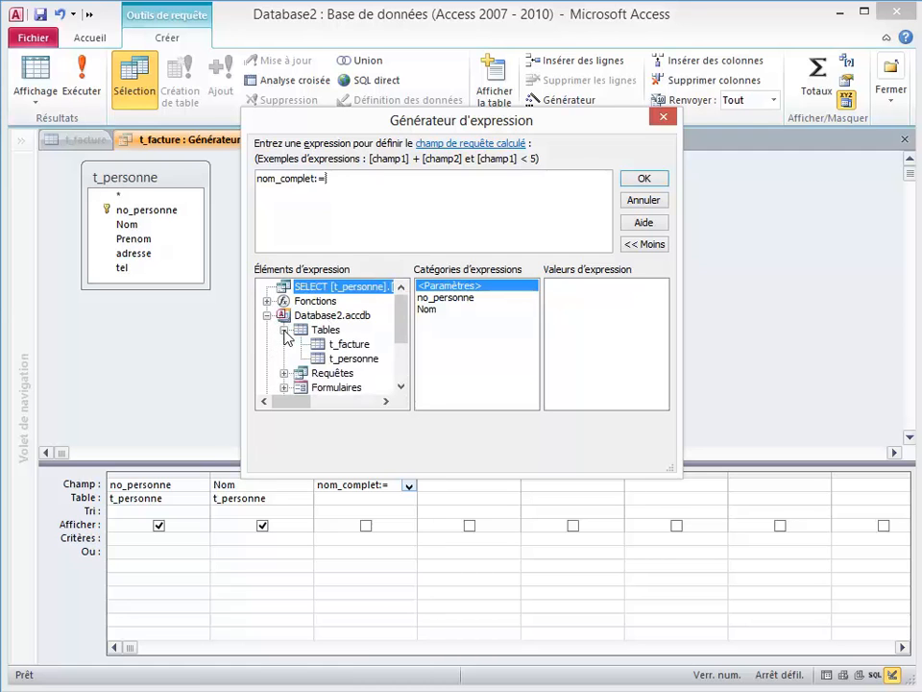
pyautogui.click(352, 358)
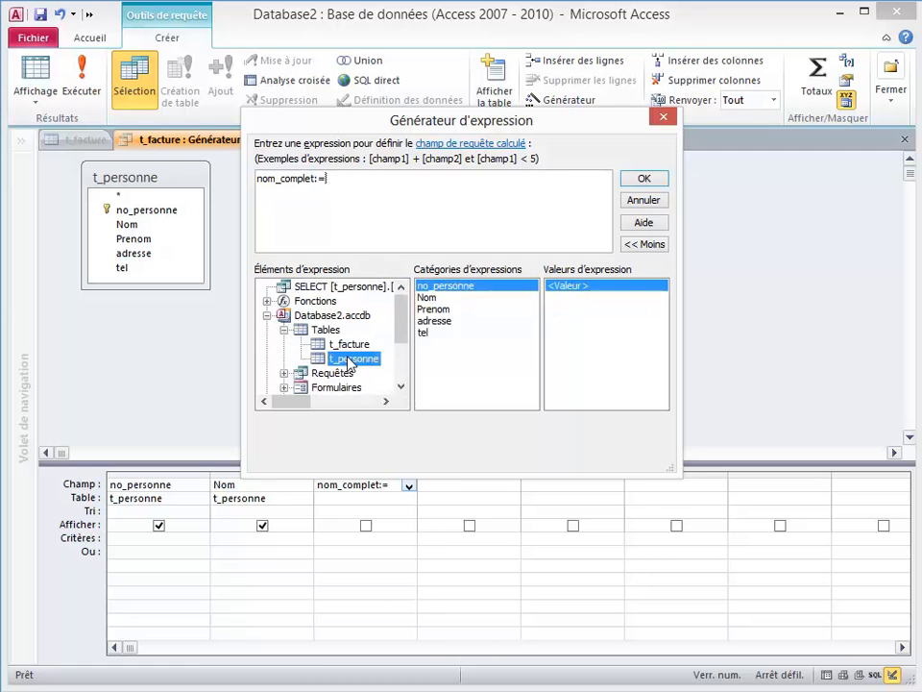
pyautogui.doubleClick(427, 298)
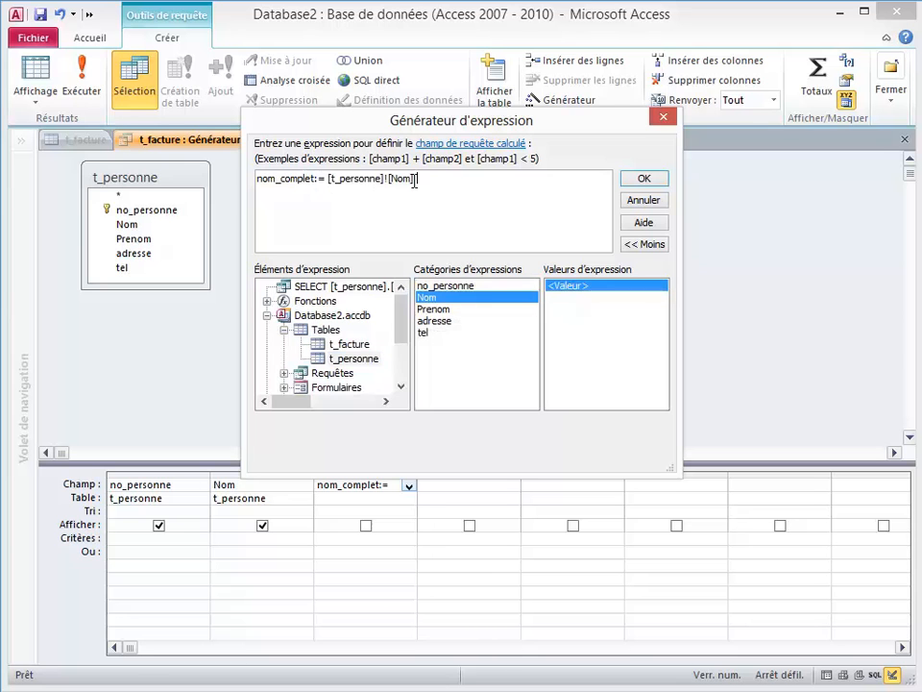
pyautogui.write('& "')
pyautogui.write(', " &')
pyautogui.doubleClick(431, 309)
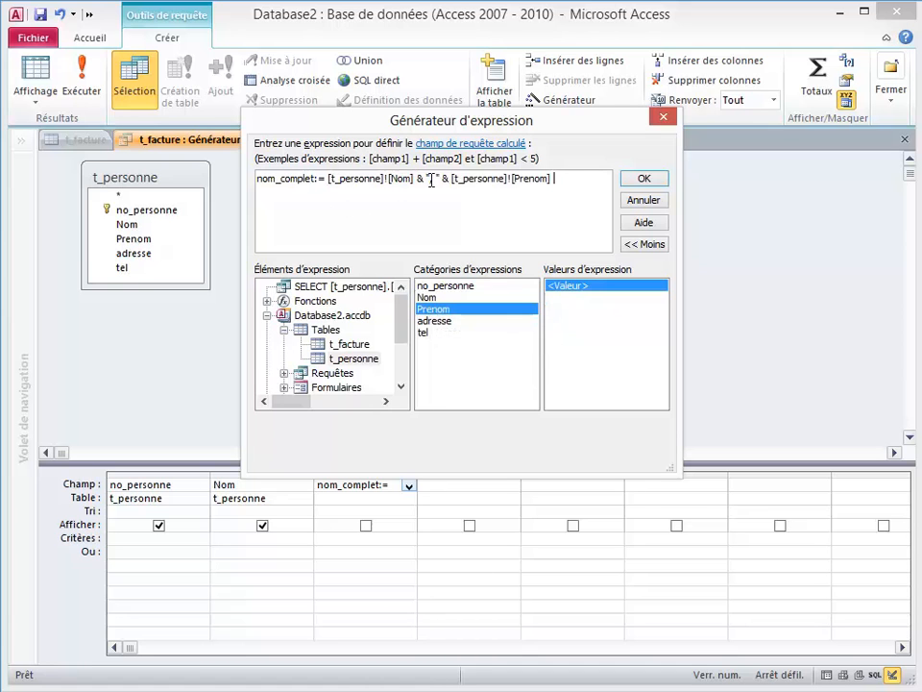
pyautogui.click(644, 180)
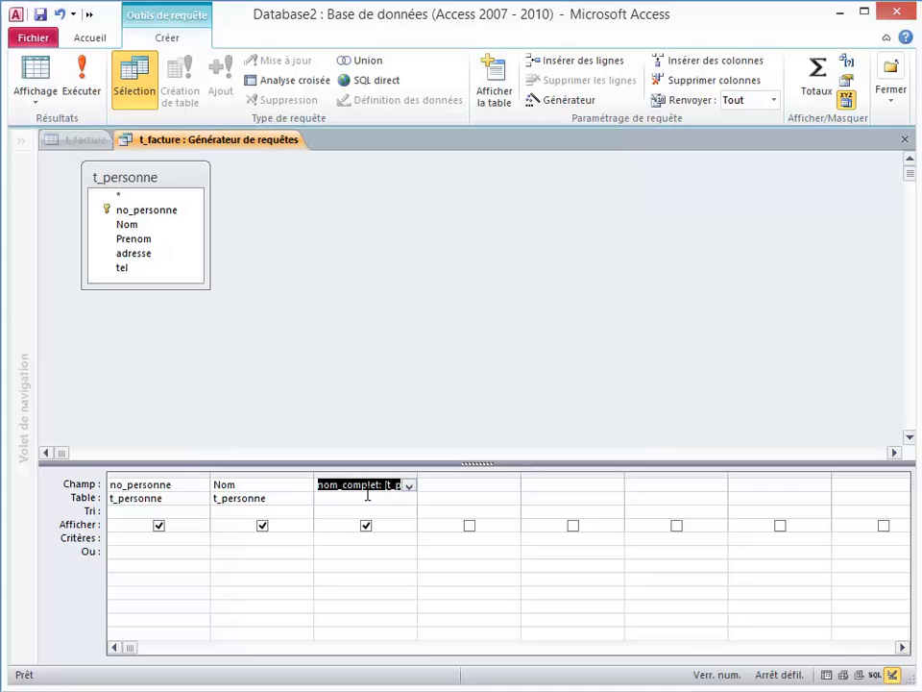
# Delete the Nom column from the lookup query.
pyautogui.click(258, 475)
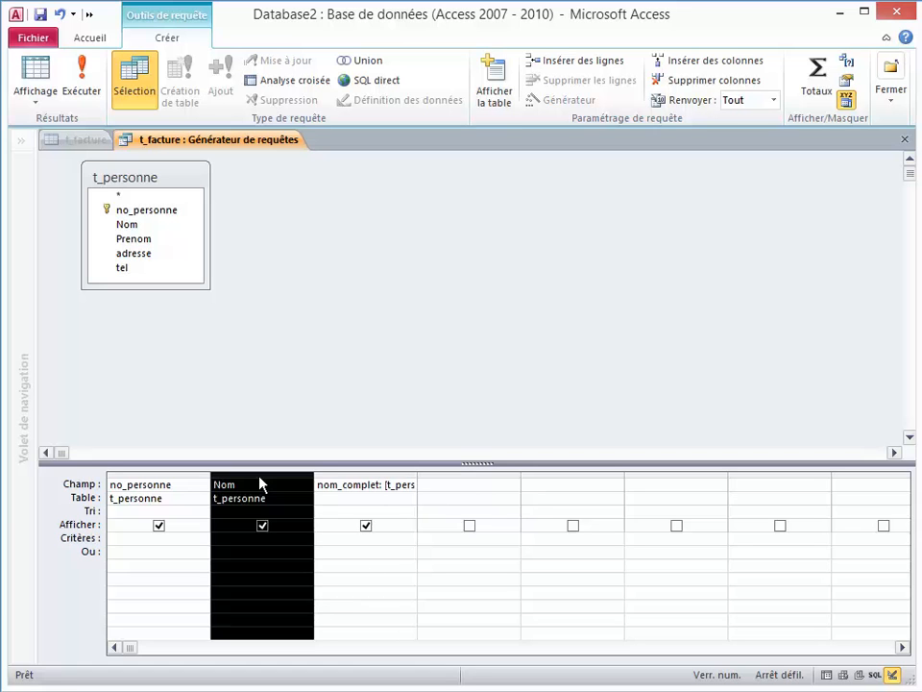
pyautogui.press('Delete')
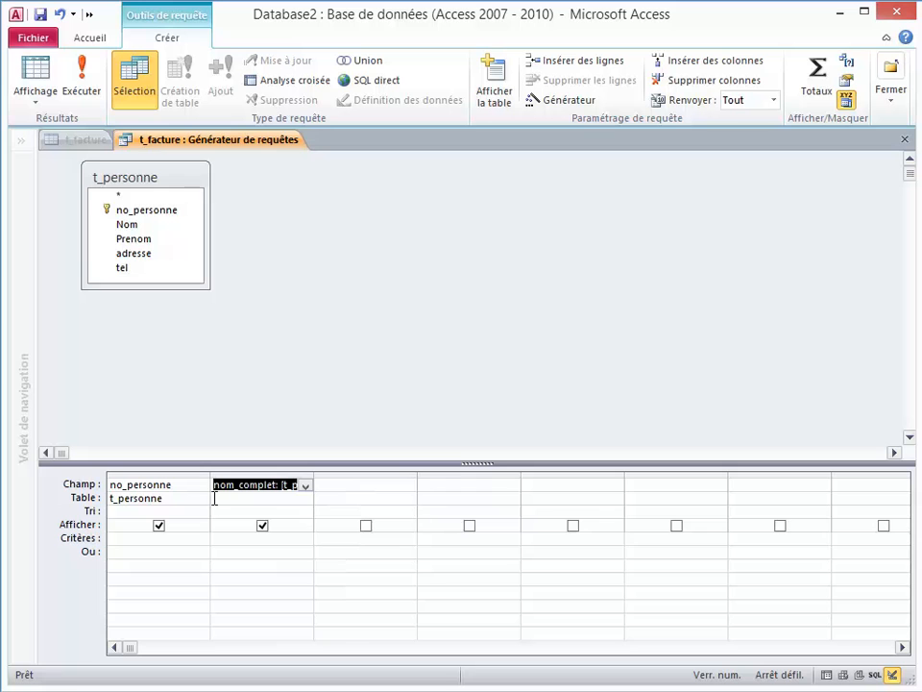
# Sort the nom_complet column in Croissant order, save the lookup query and close the query builder.
pyautogui.click(285, 510)
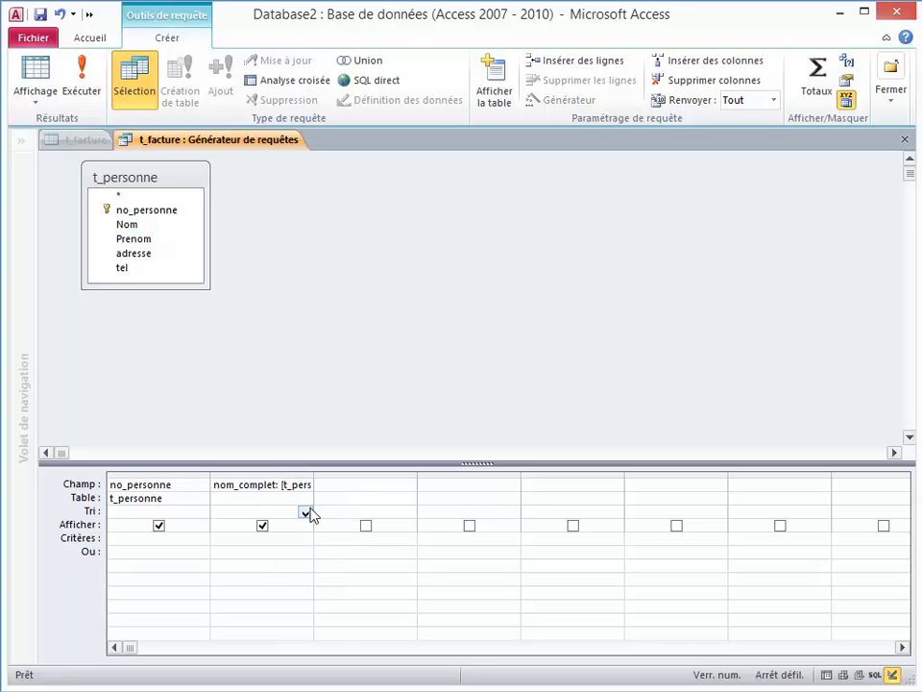
pyautogui.click(306, 514)
pyautogui.click(263, 526)
pyautogui.click(40, 16)
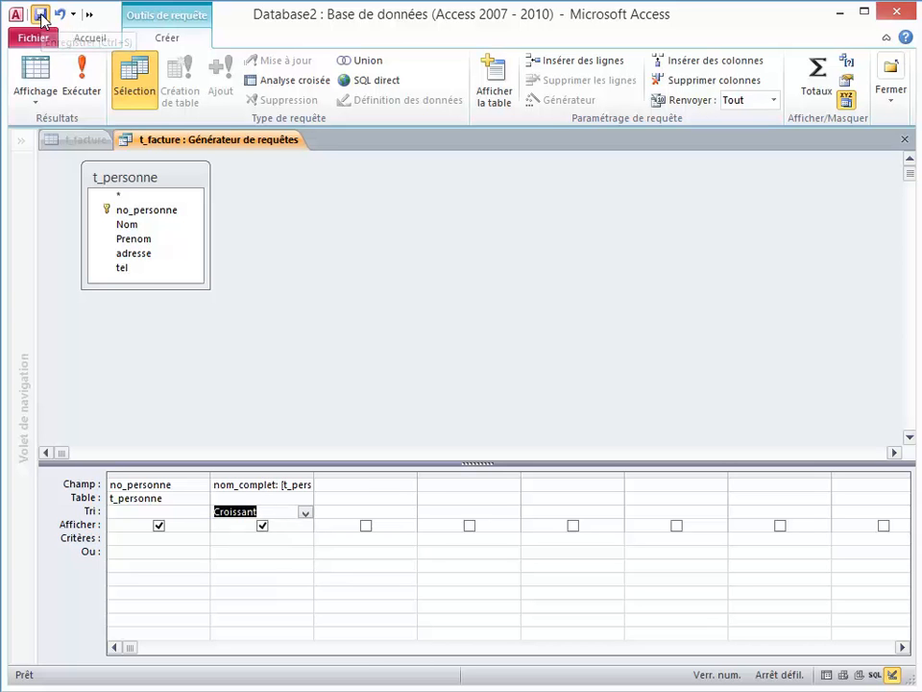
pyautogui.click(904, 140)
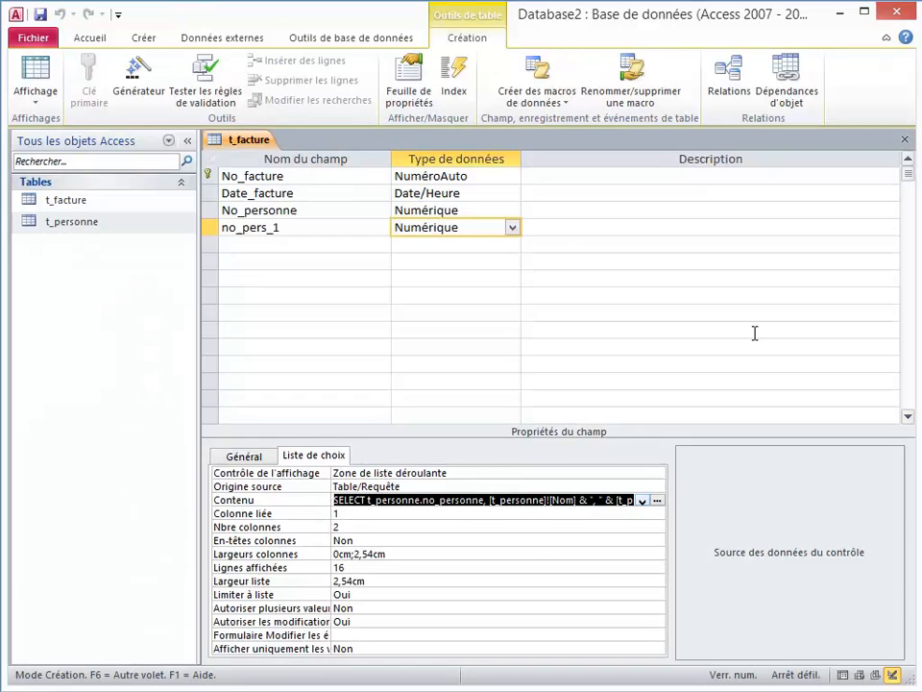
# Save t_facture, display it in datasheet view and reselect the person's last name in No_personne for invoice 1.
pyautogui.click(37, 77)
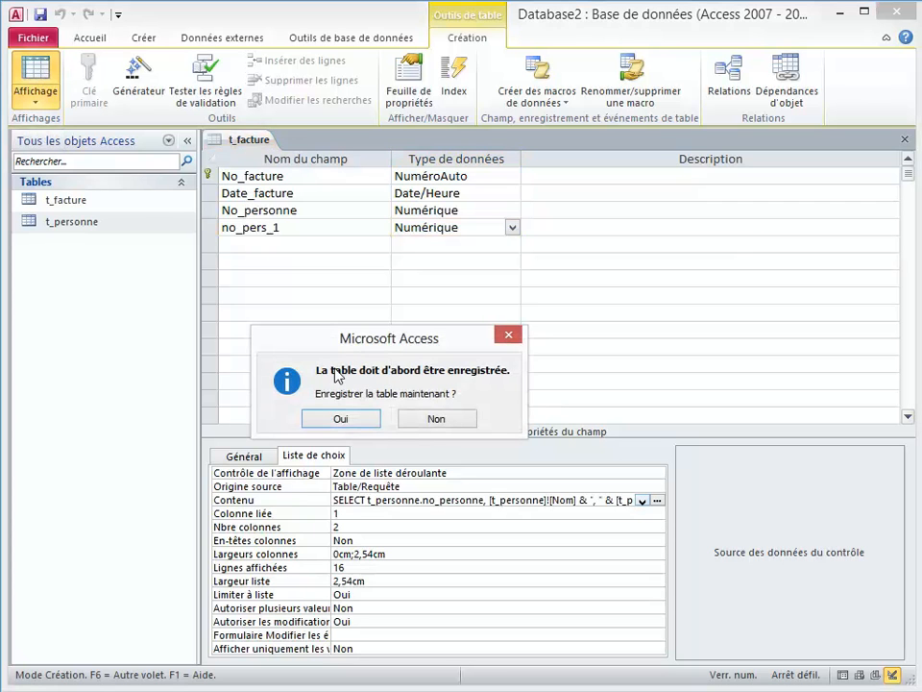
pyautogui.click(342, 420)
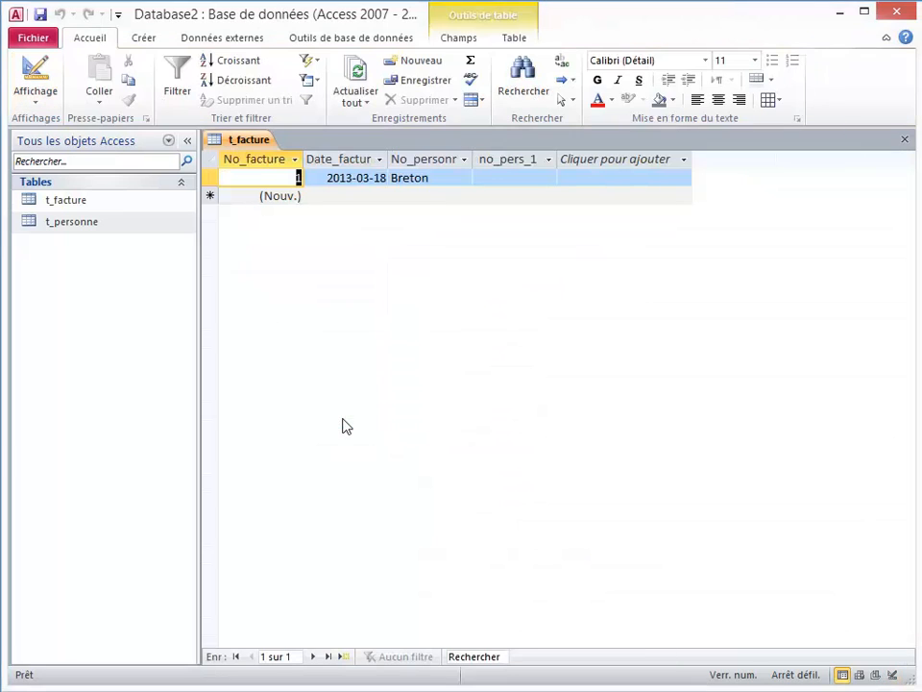
pyautogui.click(439, 178)
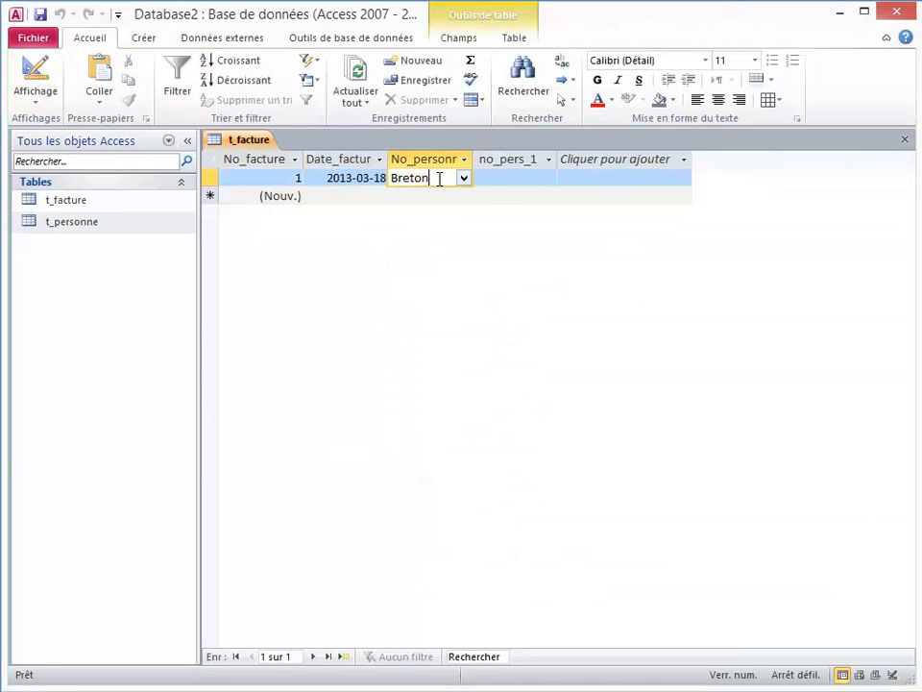
pyautogui.click(464, 178)
pyautogui.click(437, 198)
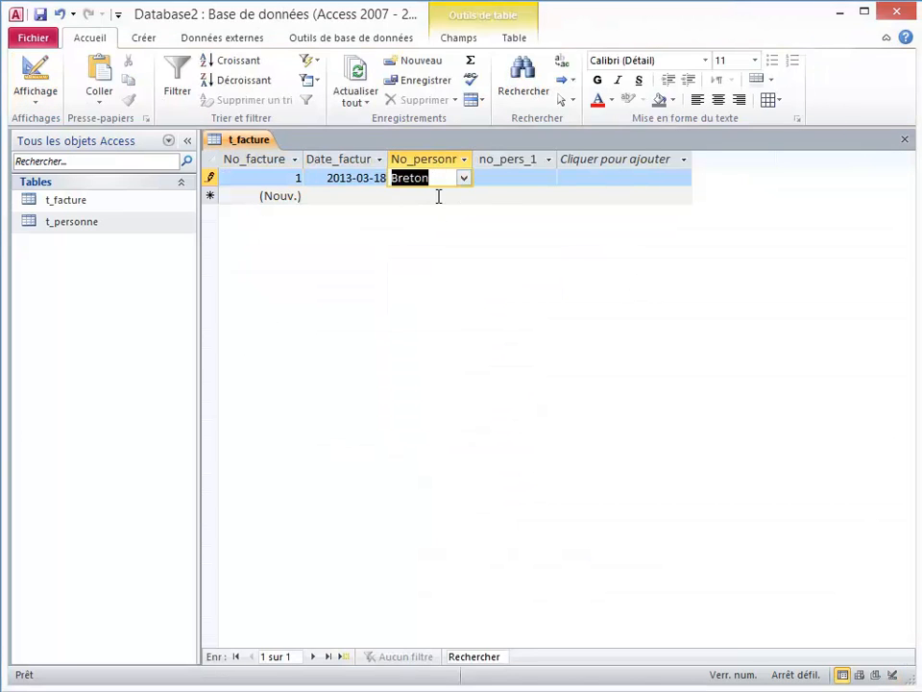
# Choose the person's full name in no_pers_1 for invoice 1 and widen that column to fit the name.
pyautogui.click(494, 177)
pyautogui.click(547, 178)
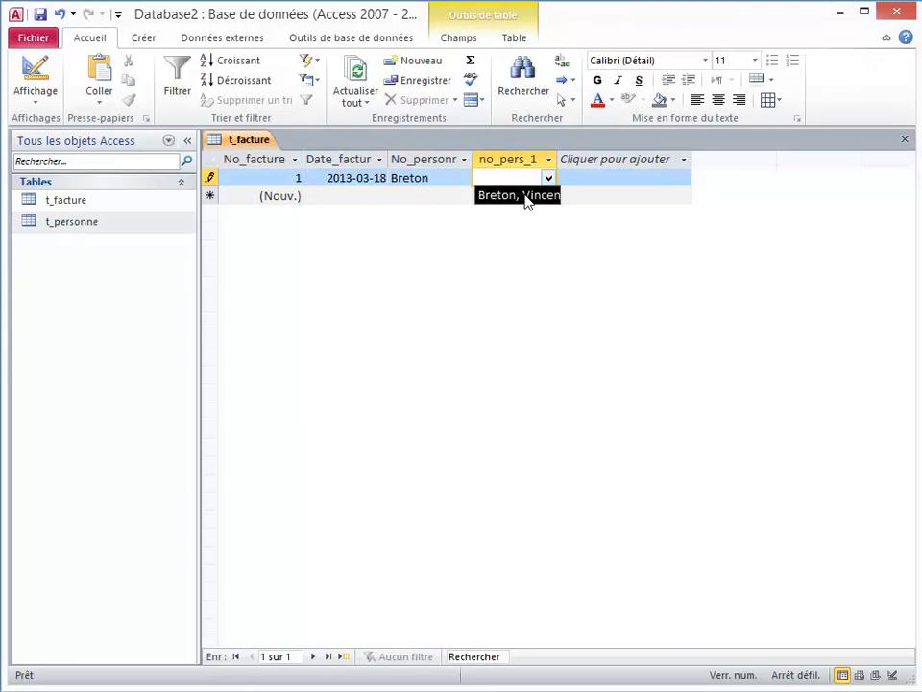
pyautogui.click(526, 196)
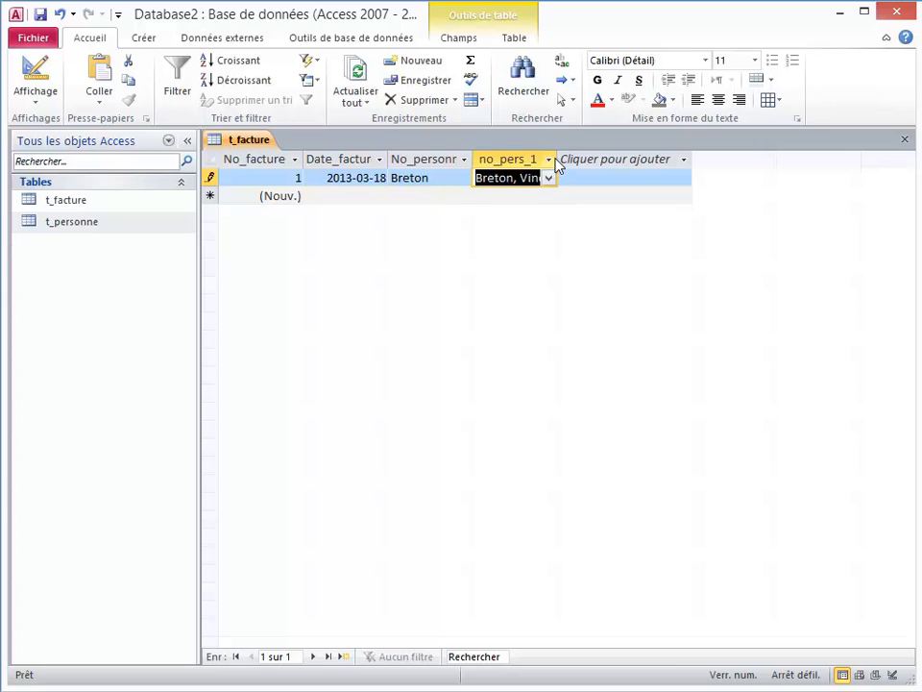
pyautogui.moveTo(552, 159); pyautogui.dragTo(574, 159)
pyautogui.click(588, 159)
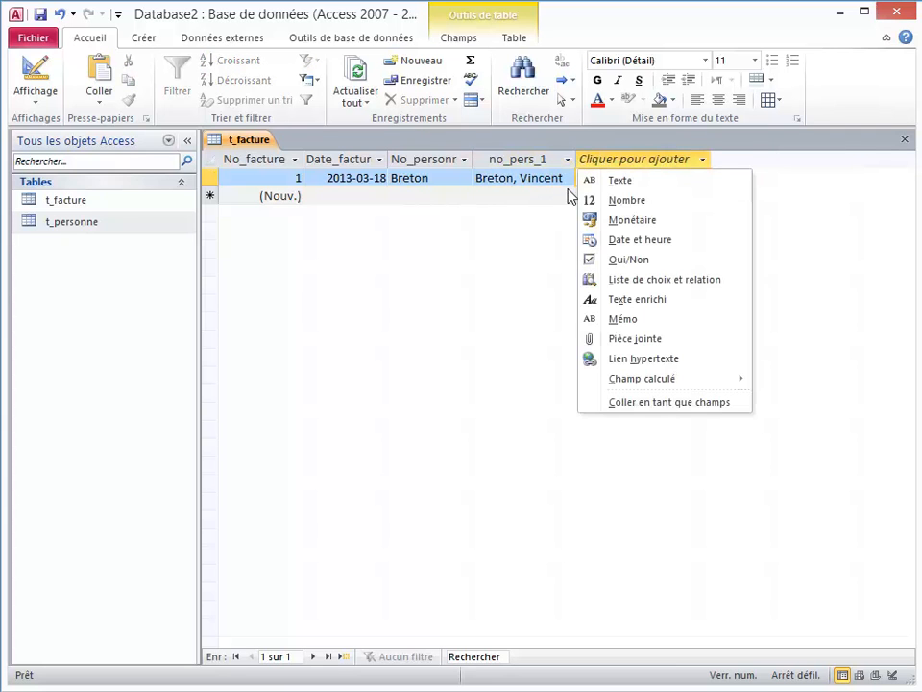
pyautogui.click(564, 178)
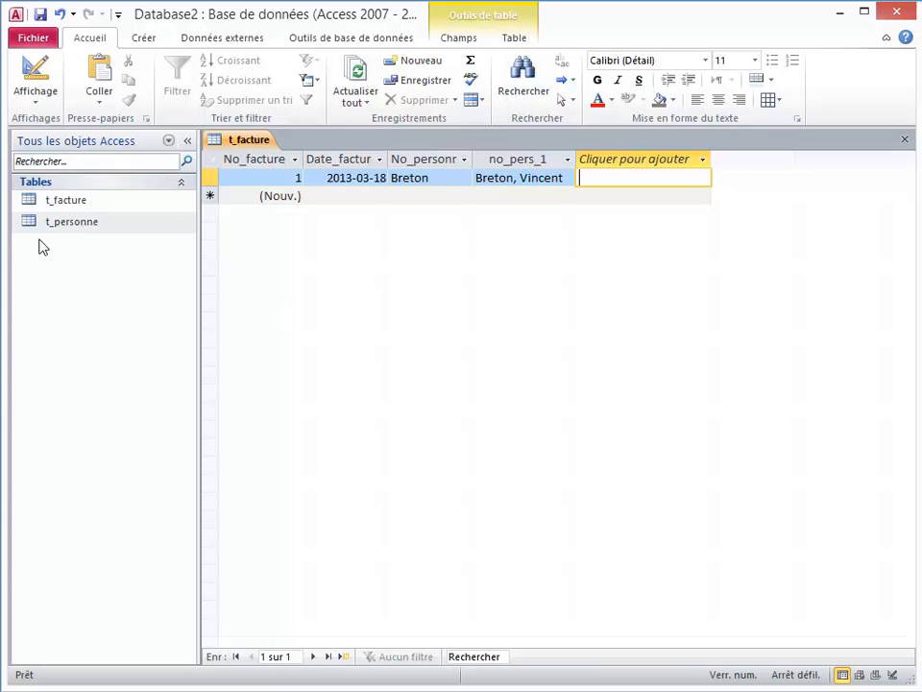
# Open the database relationships and examine the links from No_personne and no_pers_1 in t_facture to the person tables.
pyautogui.click(340, 37)
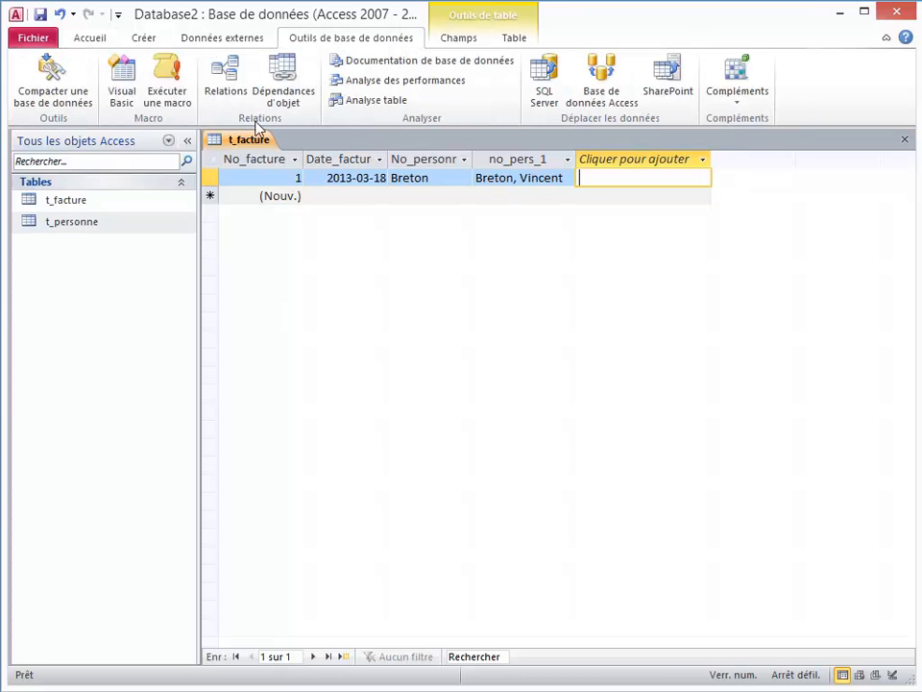
pyautogui.click(226, 86)
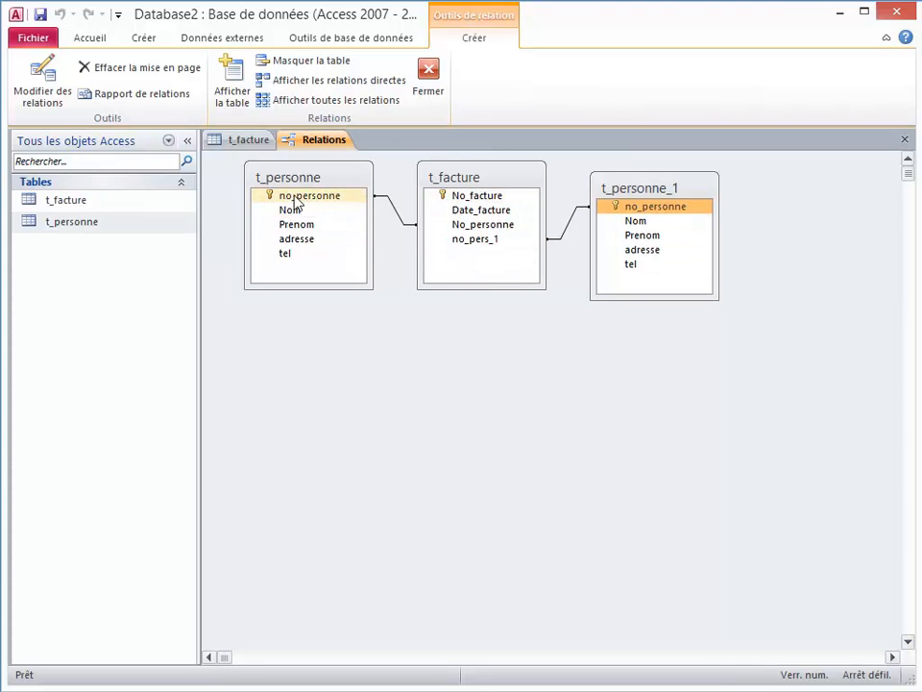
pyautogui.click(472, 240)
pyautogui.click(476, 229)
pyautogui.click(475, 241)
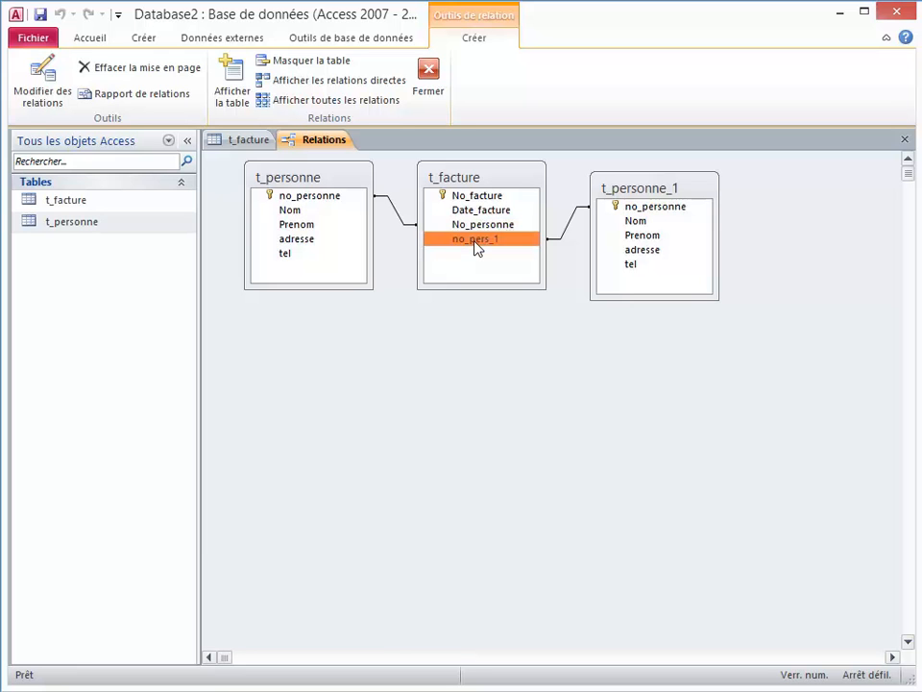
pyautogui.click(385, 203)
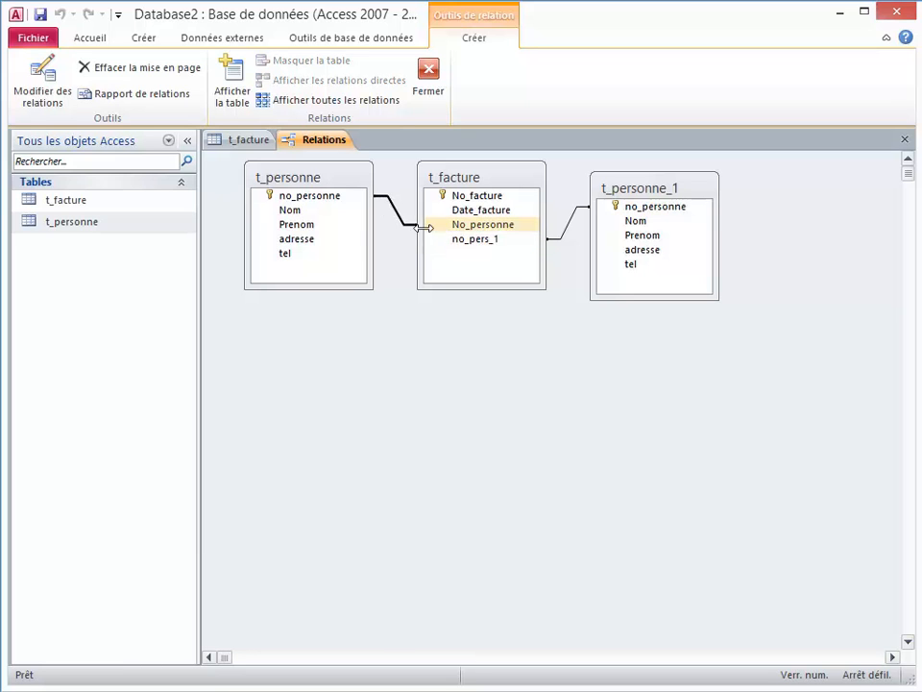
pyautogui.click(568, 235)
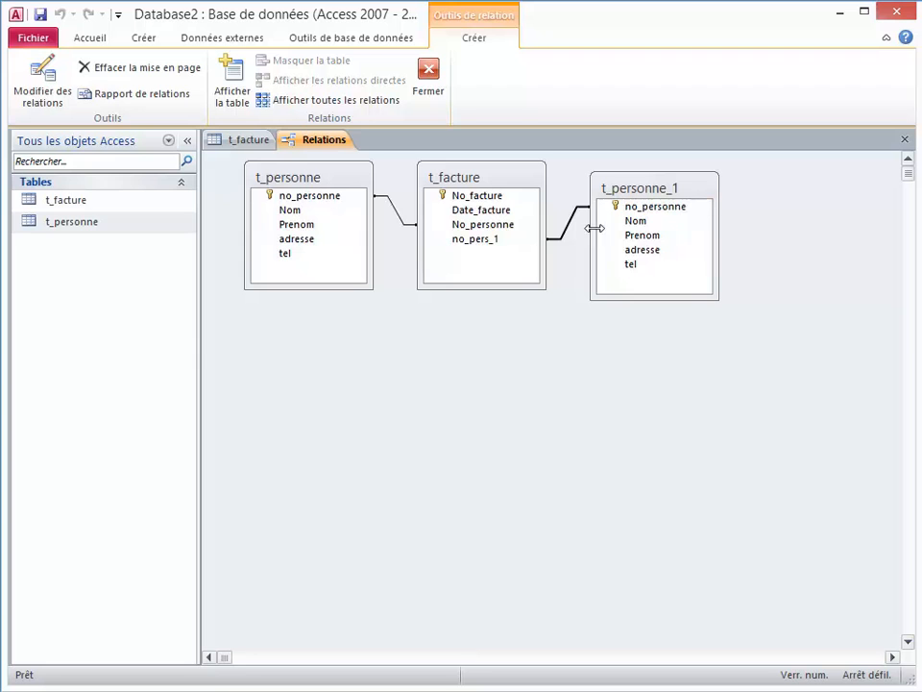
pyautogui.click(659, 265)
# Try to apply referential integrity with cascading updates and deletes to the no_personne relationship between t_personne and t_facture.
pyautogui.doubleClick(397, 217)
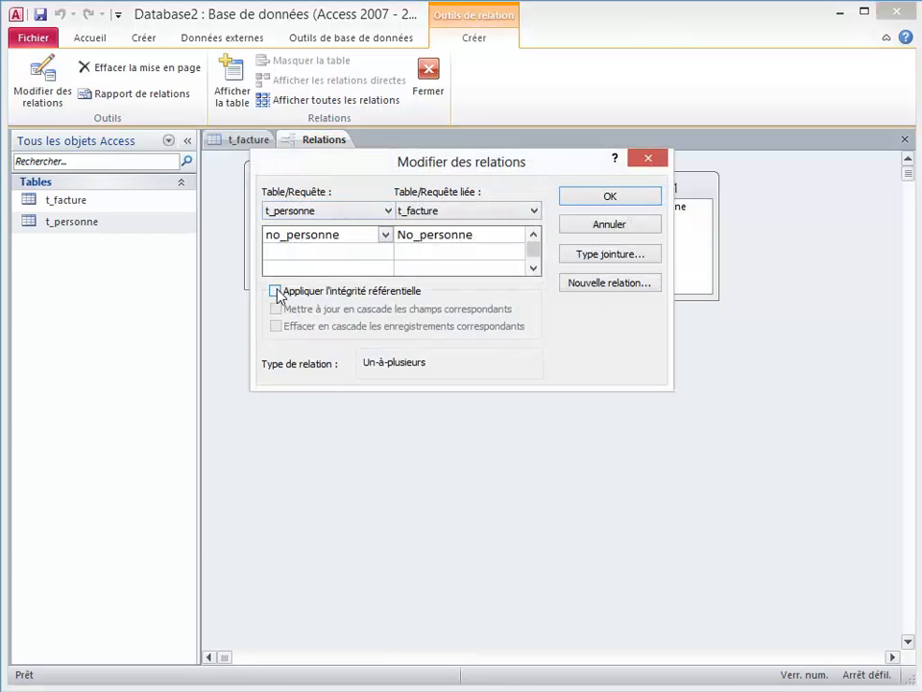
pyautogui.click(276, 291)
pyautogui.click(275, 308)
pyautogui.click(276, 326)
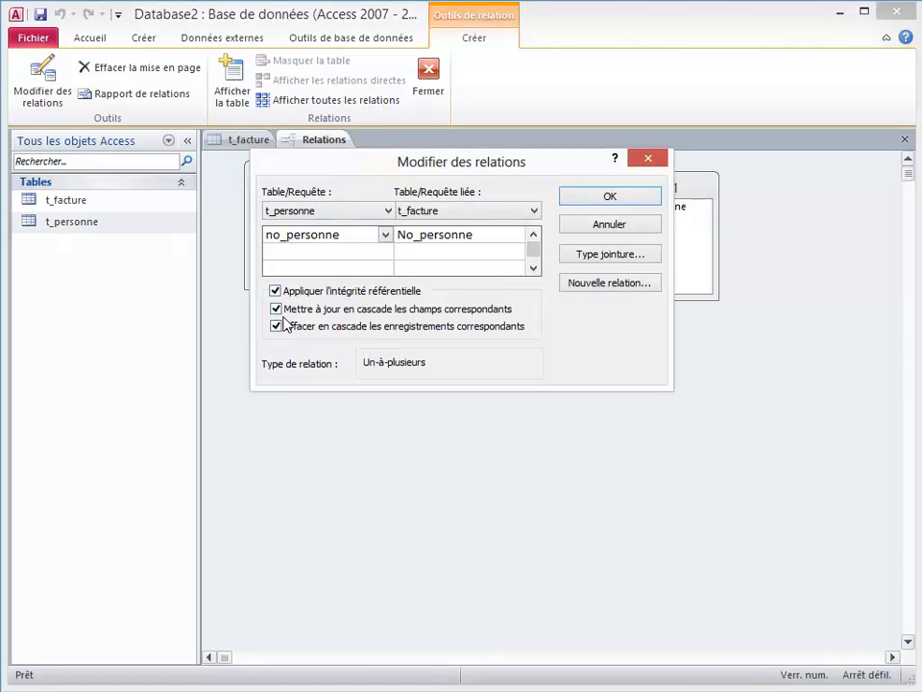
pyautogui.click(604, 198)
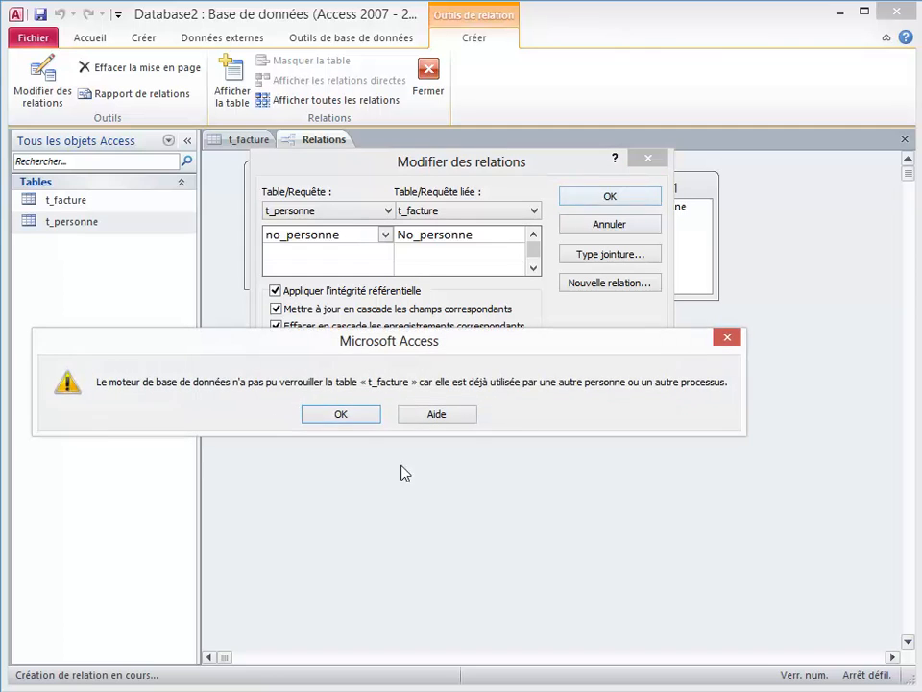
pyautogui.click(341, 414)
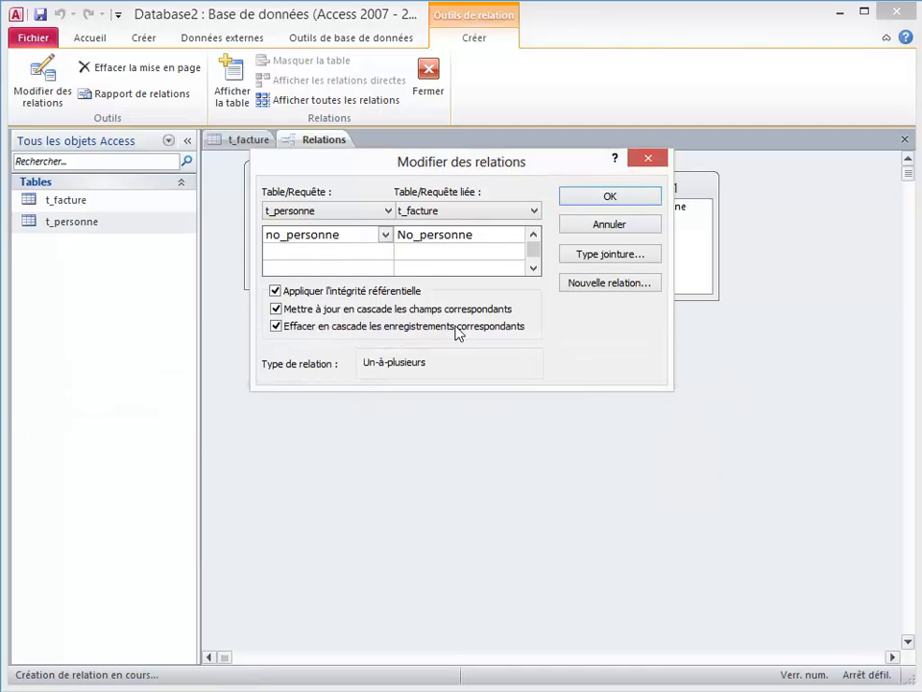
pyautogui.click(608, 228)
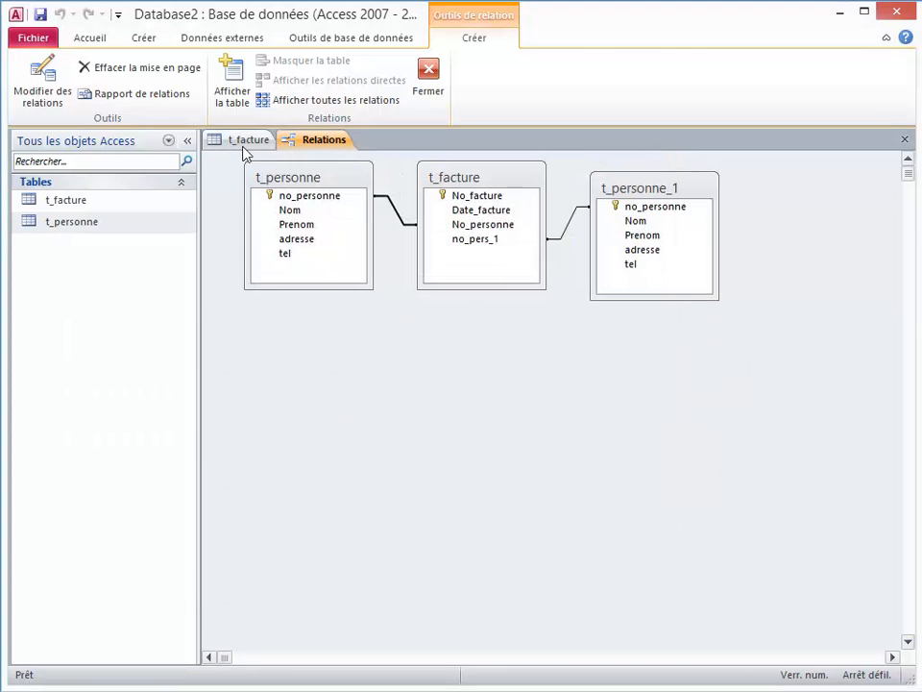
# Close the t_facture table, saving its layout changes.
pyautogui.rightClick(241, 142)
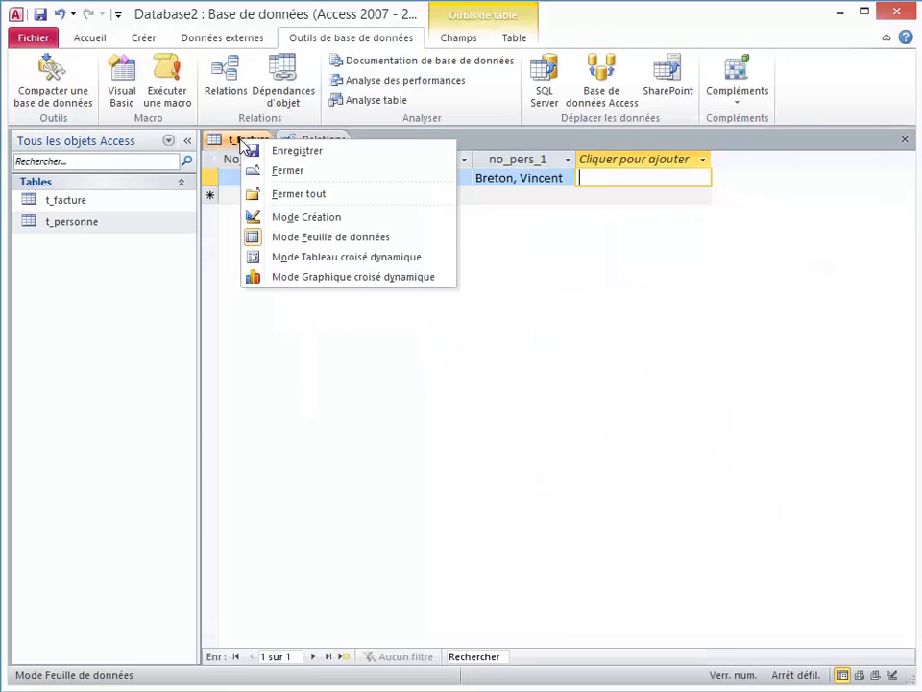
pyautogui.click(283, 175)
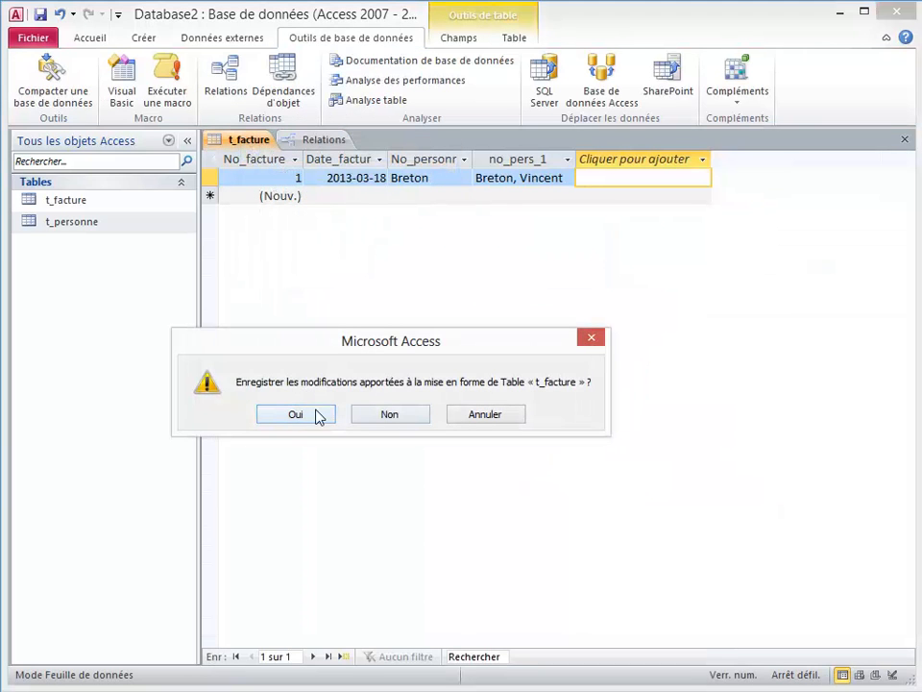
pyautogui.click(317, 414)
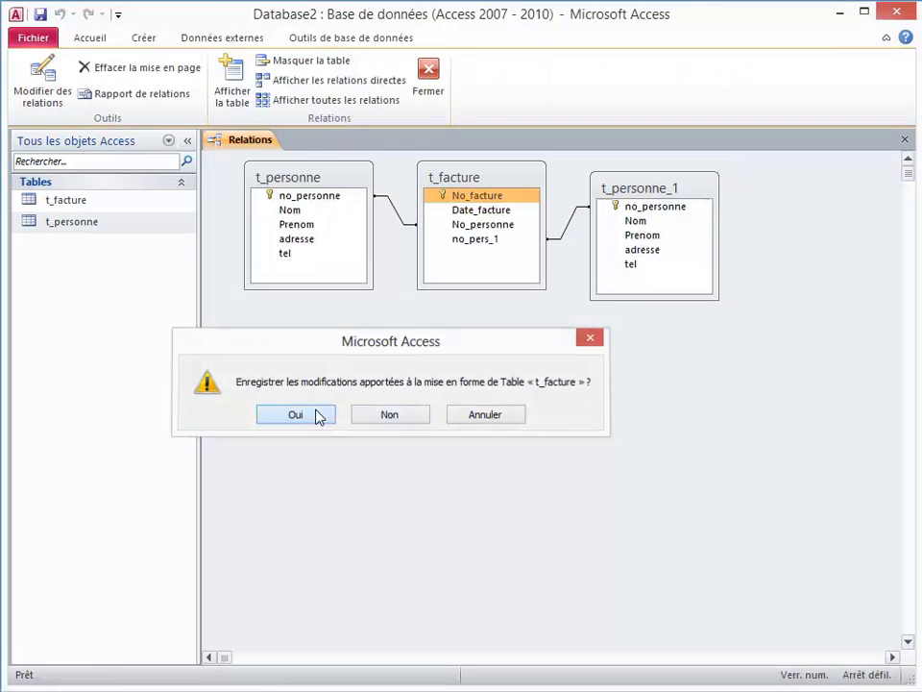
# Apply referential integrity with cascading updates and deletes to the t_personne–t_facture relationship on No_personne, and close the relationships view.
pyautogui.doubleClick(394, 214)
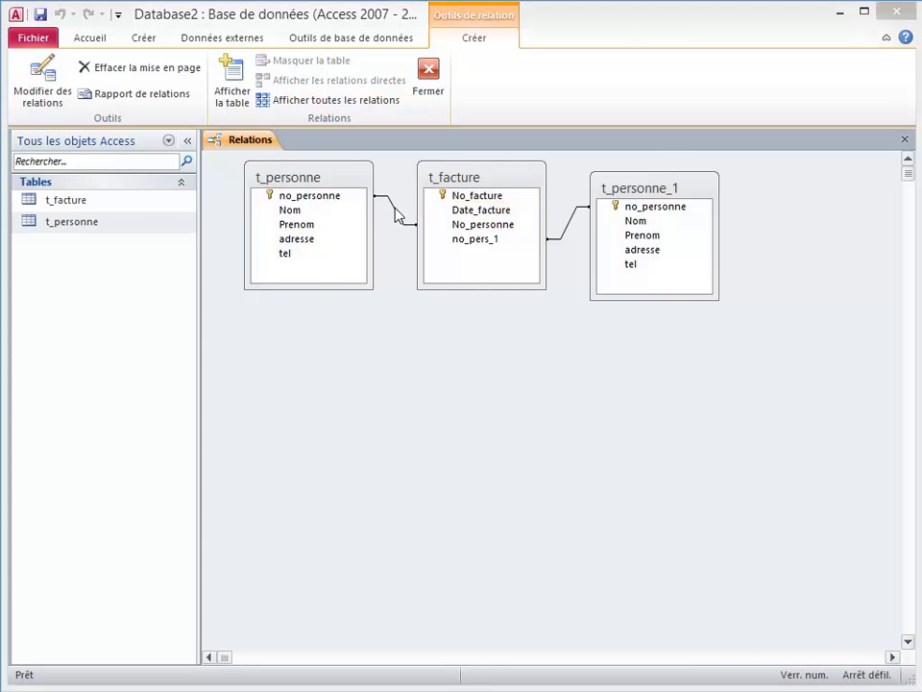
pyautogui.click(275, 291)
pyautogui.click(275, 309)
pyautogui.click(276, 326)
pyautogui.click(610, 197)
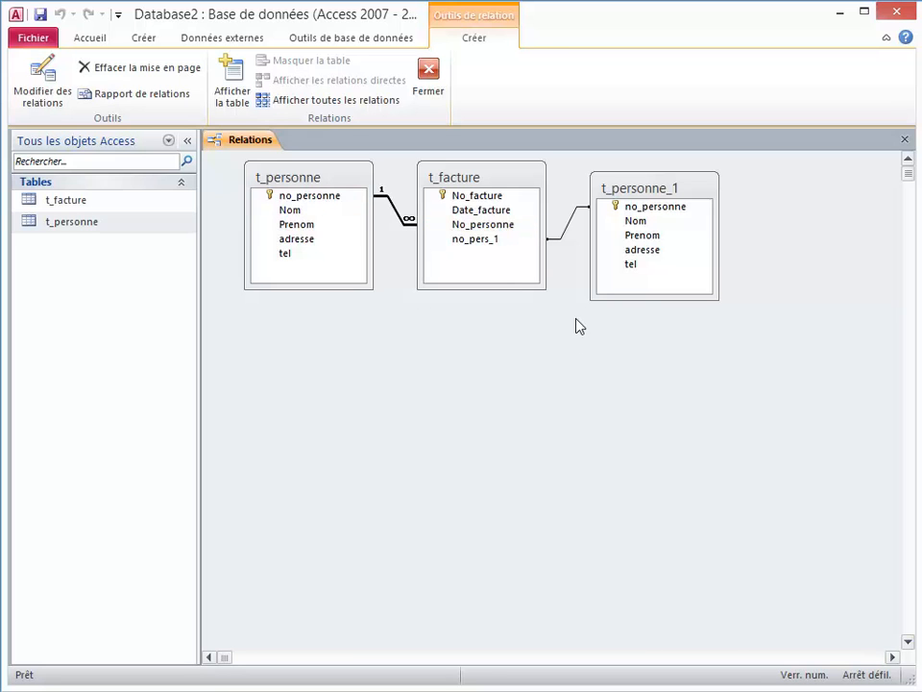
pyautogui.click(429, 77)
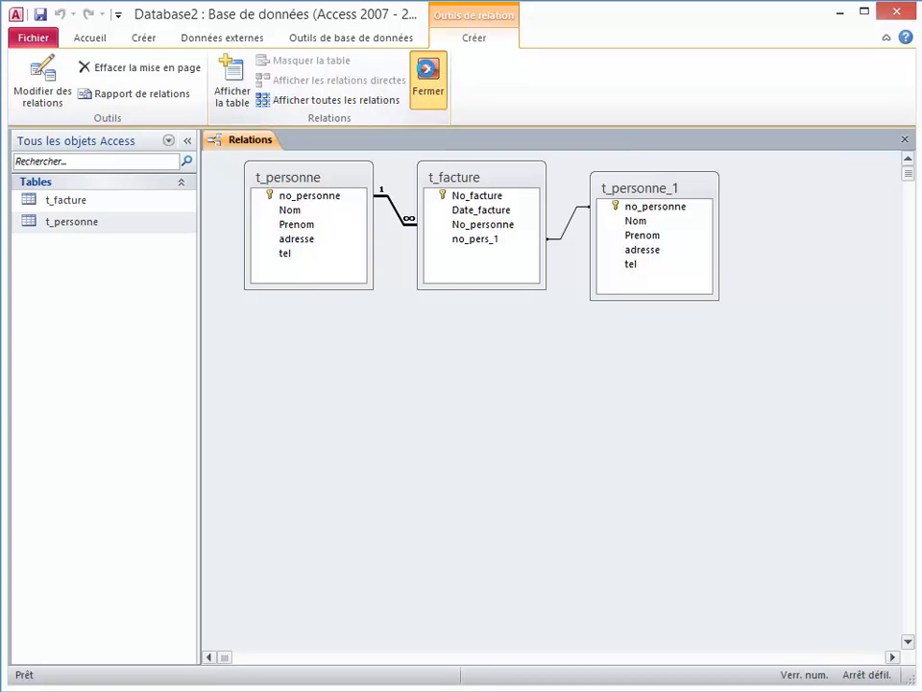